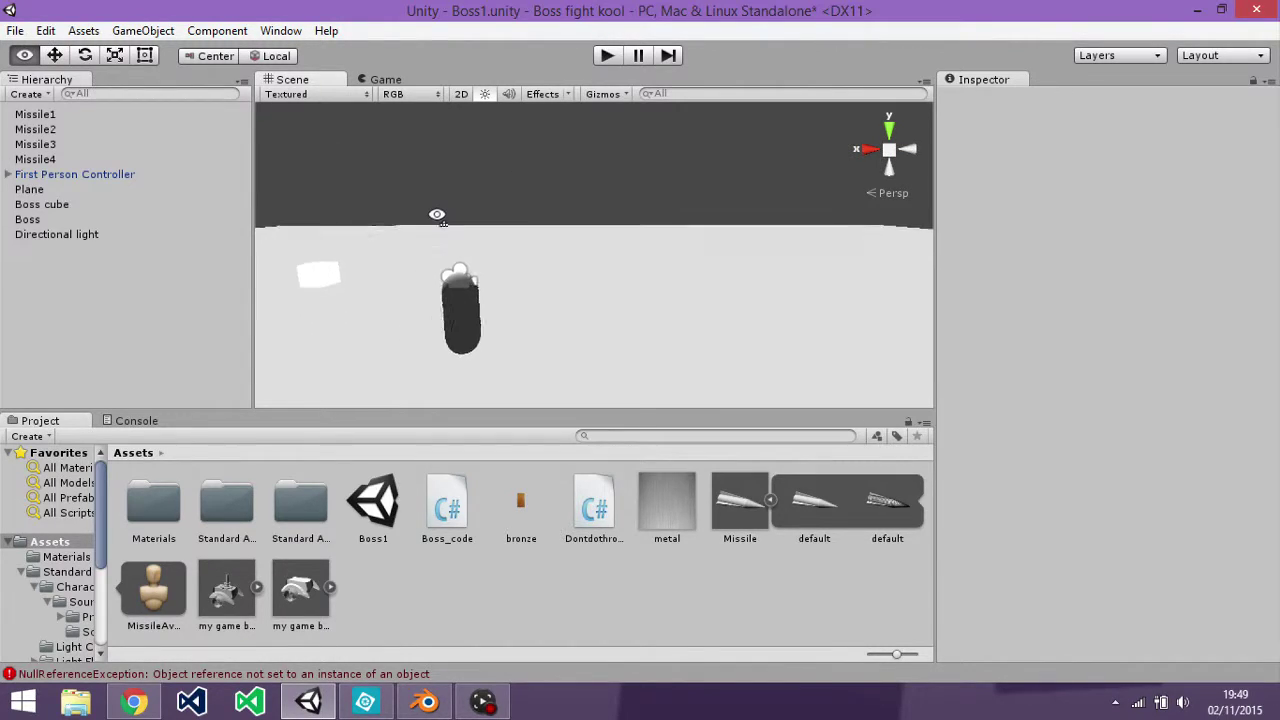
Select Missile1 to view its components, then fly the Scene view closer to and around the capsule.
click(88, 115)
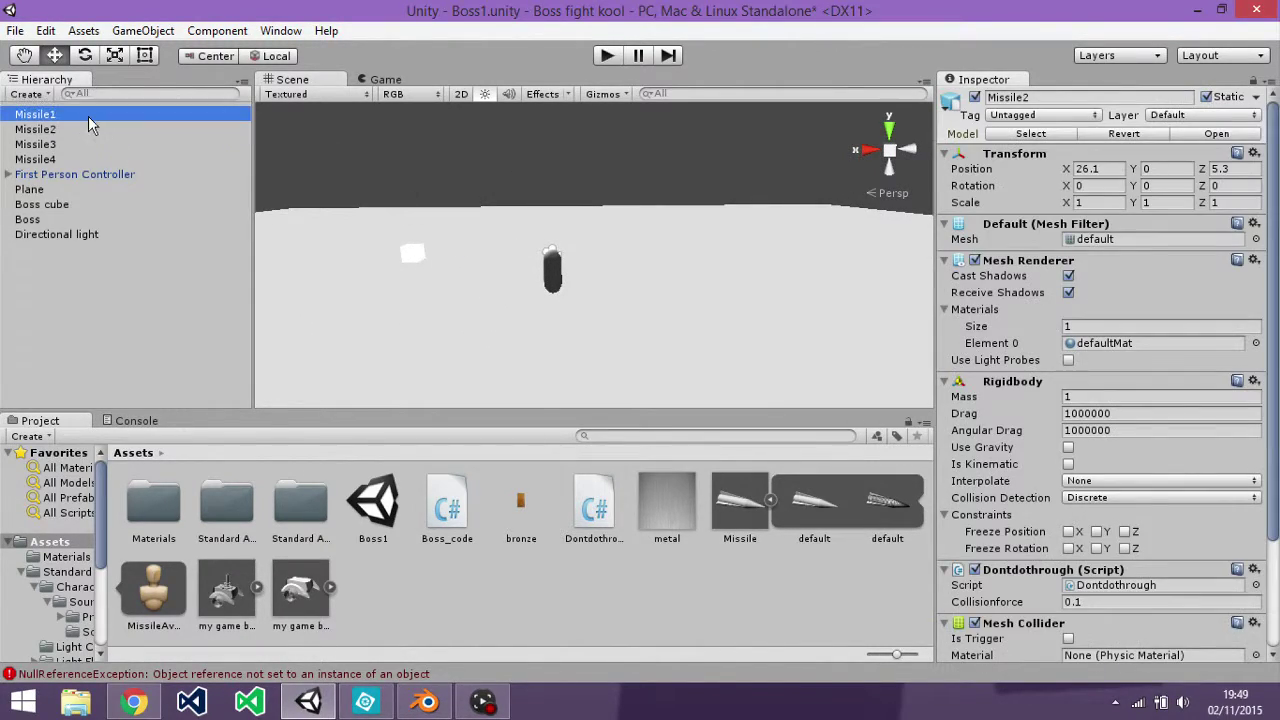
right_drag(629, 310, 615, 226)
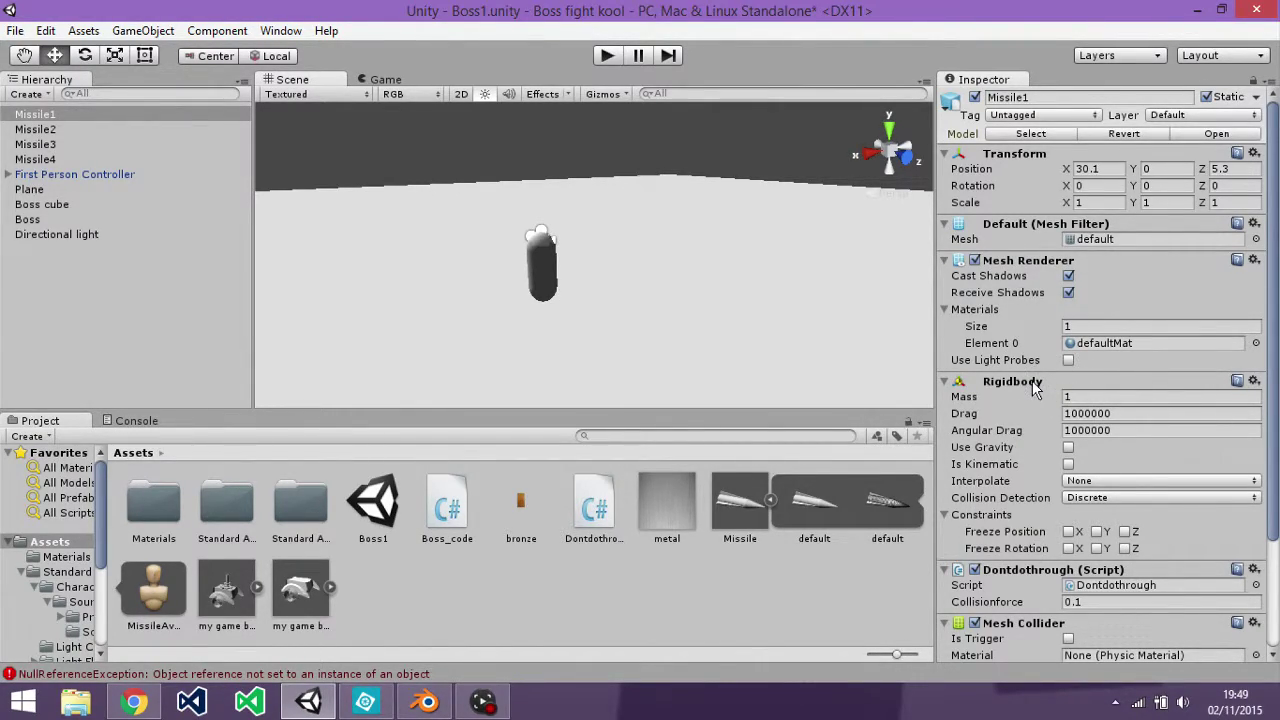
right_drag(602, 290, 323, 160)
Select the second missile, browse GameObject > 3D Object without adding anything, then fly down onto a missile.
click(540, 255)
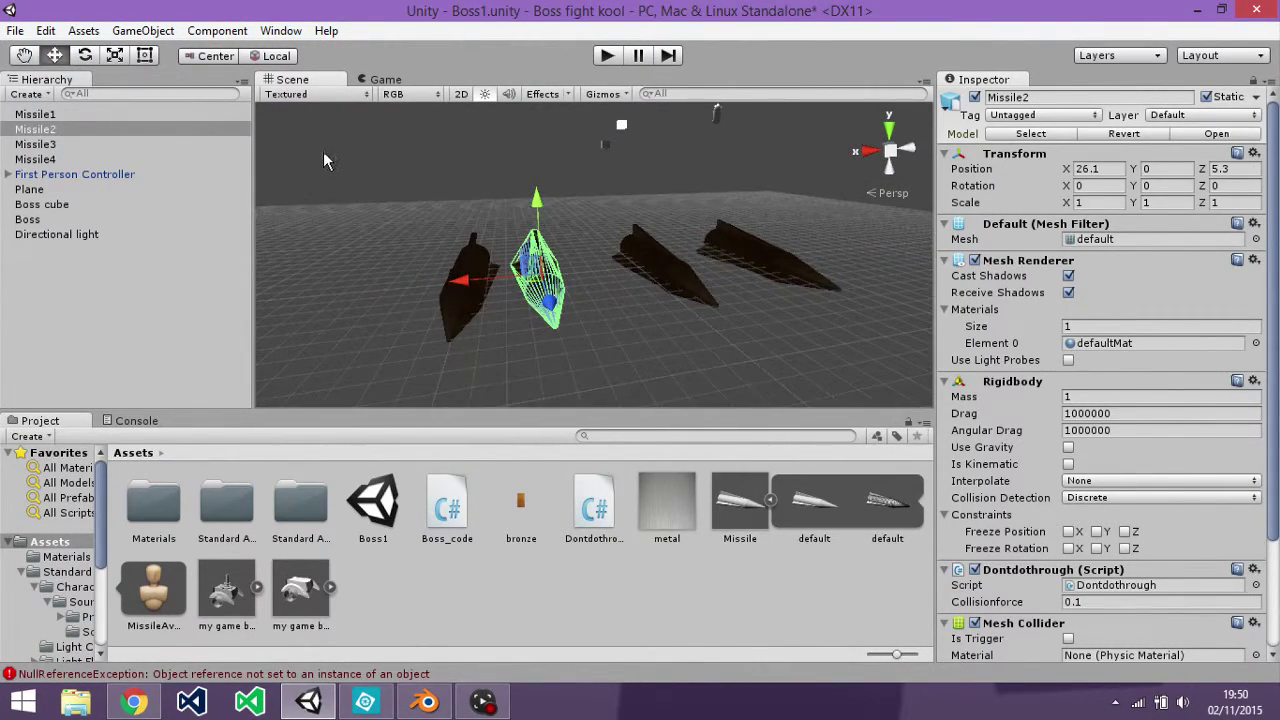
click(200, 31)
mouse_move(140, 31)
mouse_move(165, 93)
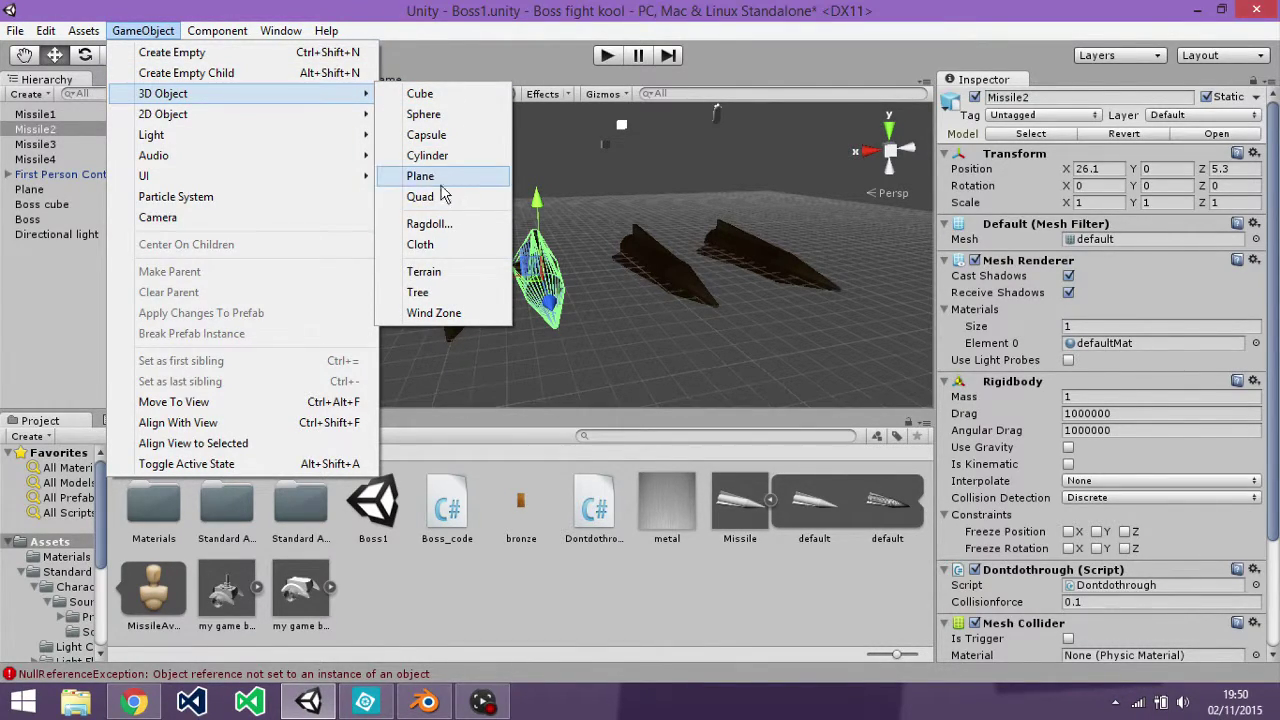
click(615, 245)
right_drag(615, 245, 713, 201)
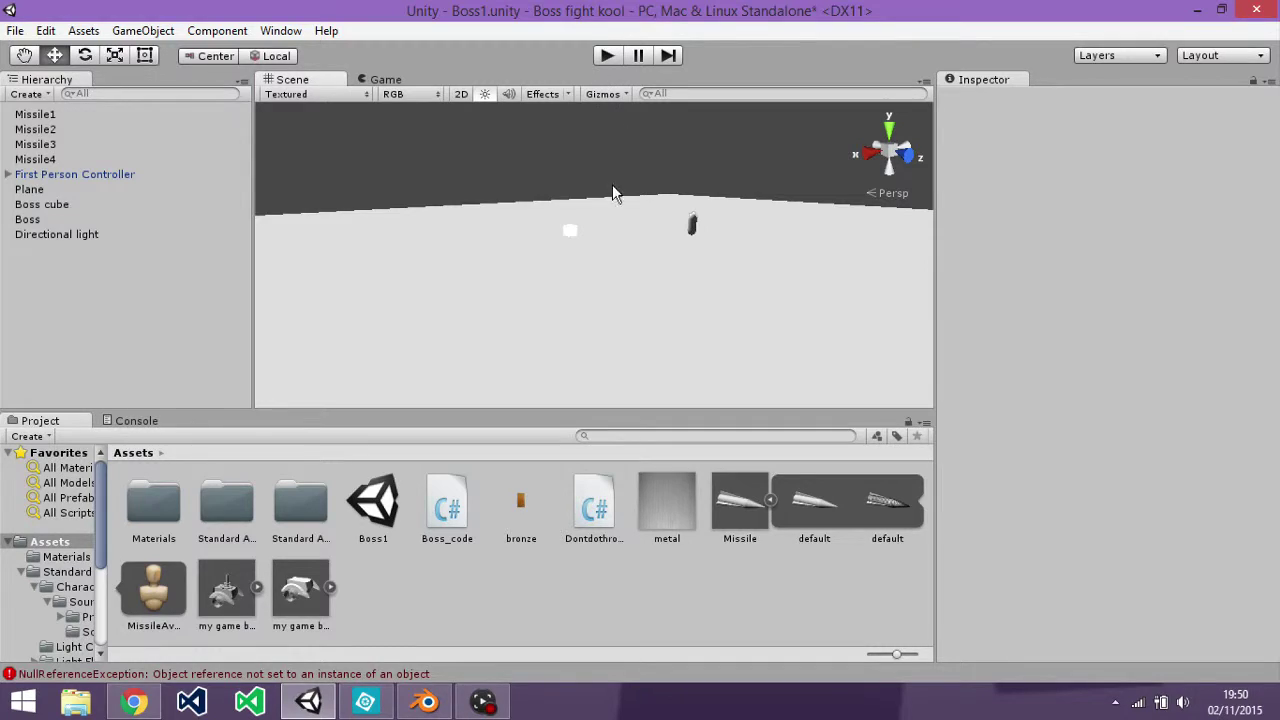
right_drag(613, 192, 581, 87)
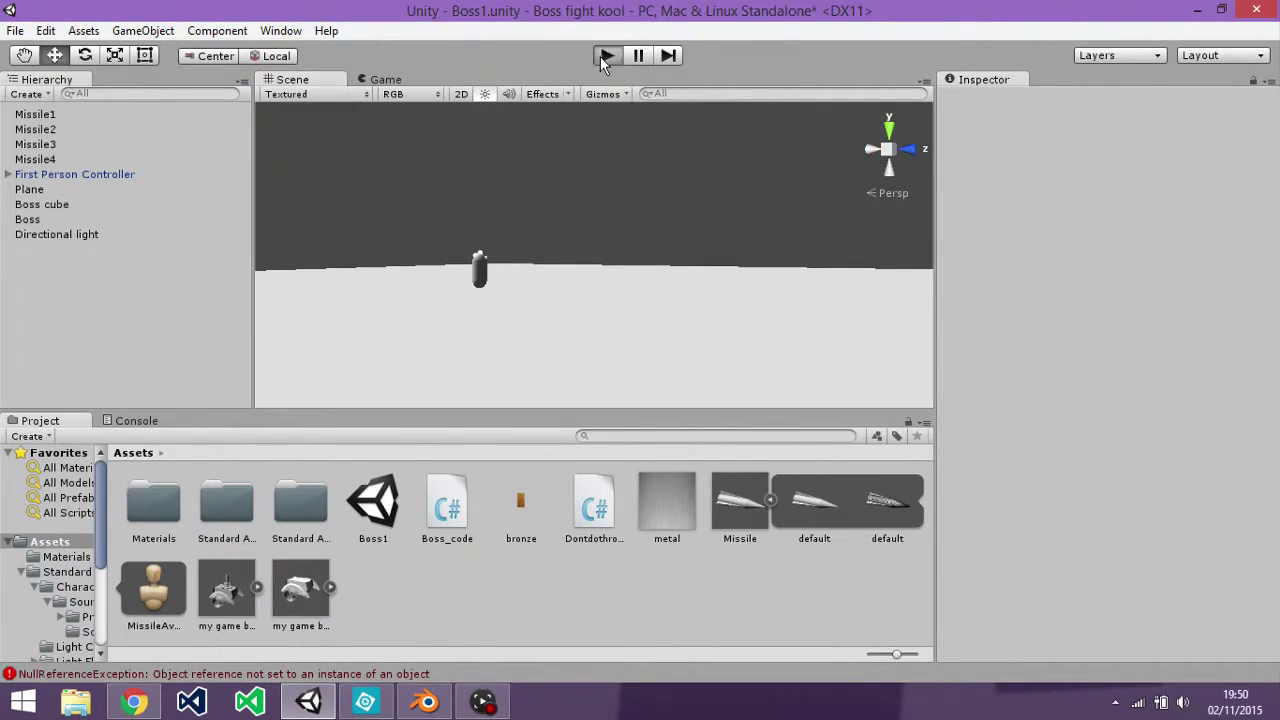
click(604, 58)
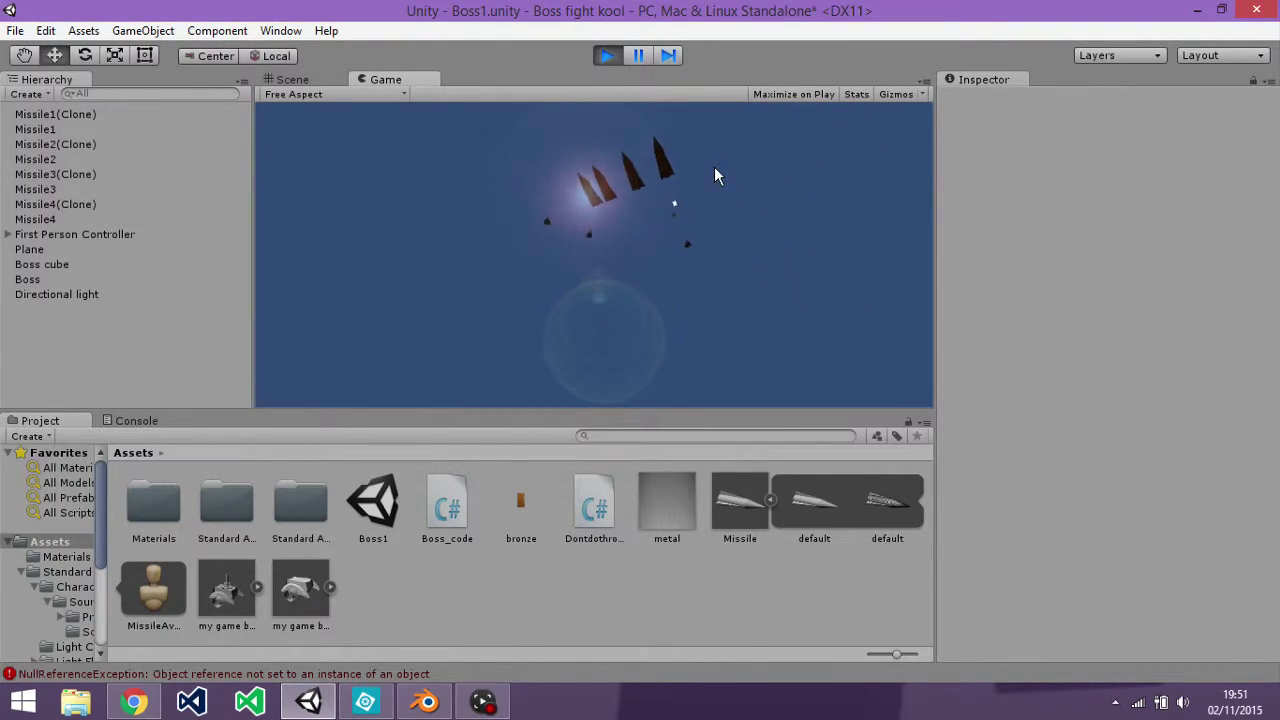
click(607, 55)
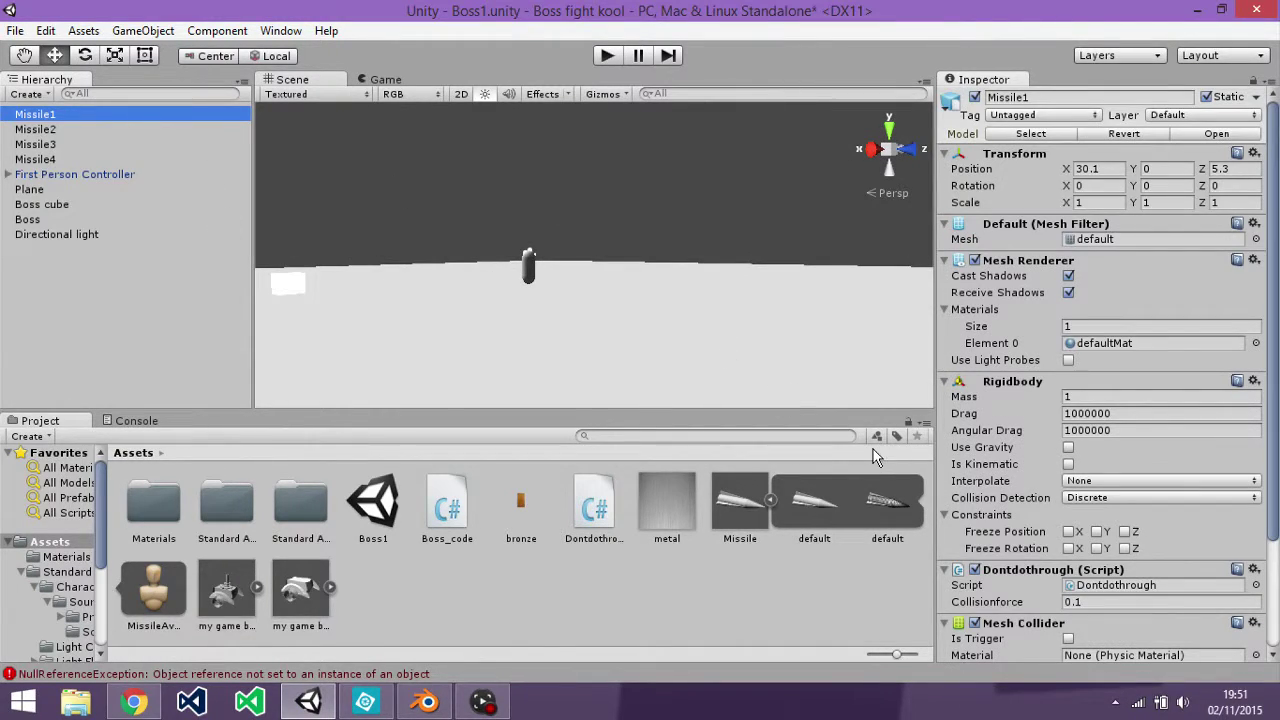
Change Missile1's Dontdothrough Collisionforce from 0.1 to 10 and play the scene to test it.
scroll(1120, 600, down, 3)
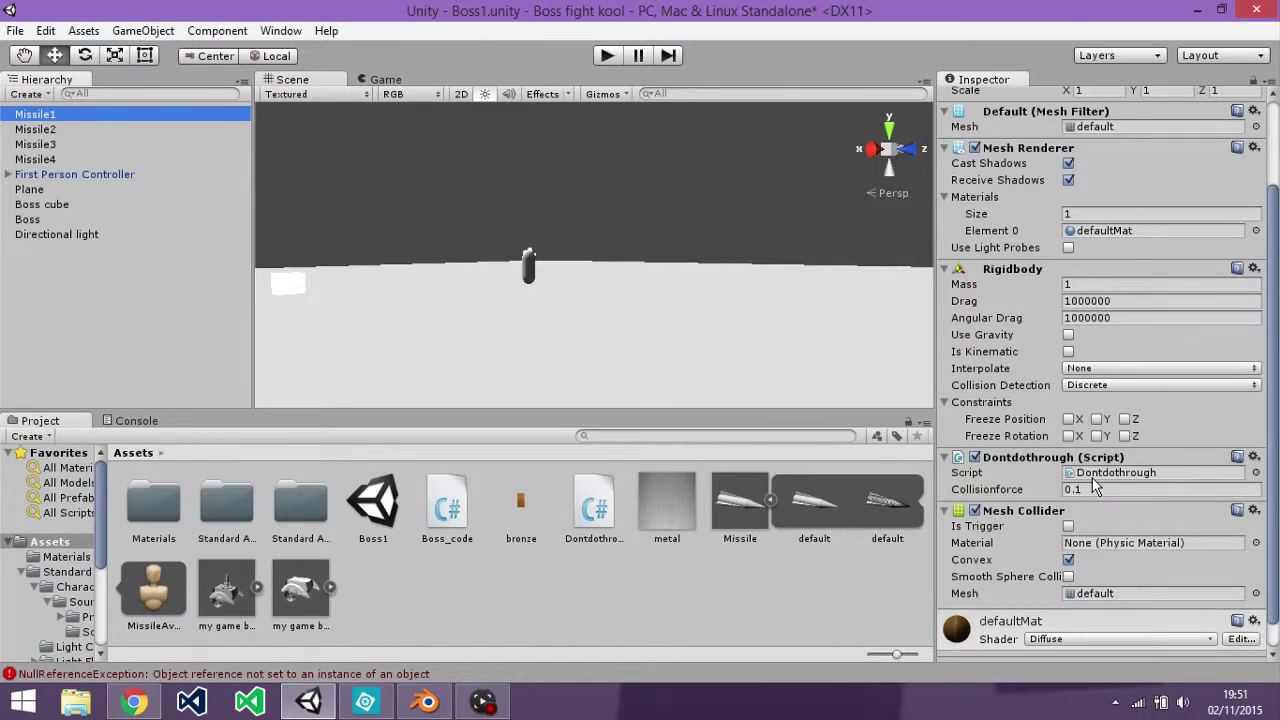
click(598, 508)
click(1095, 490)
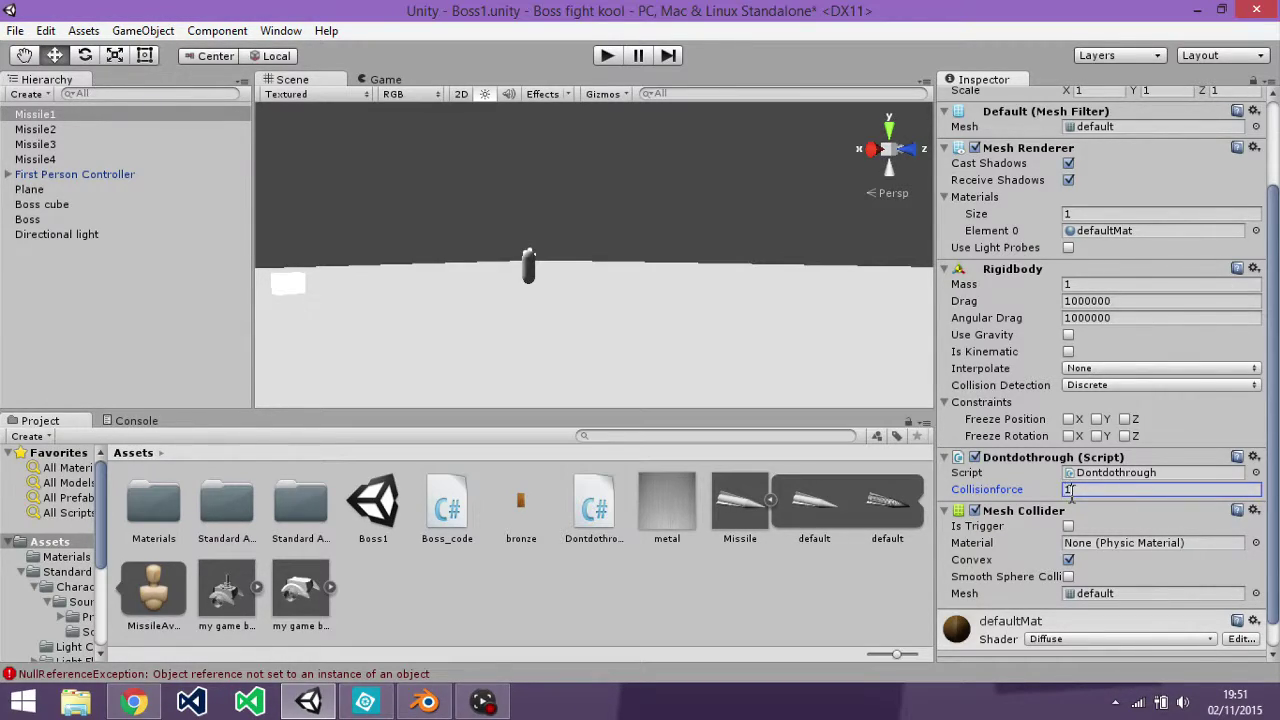
click(607, 56)
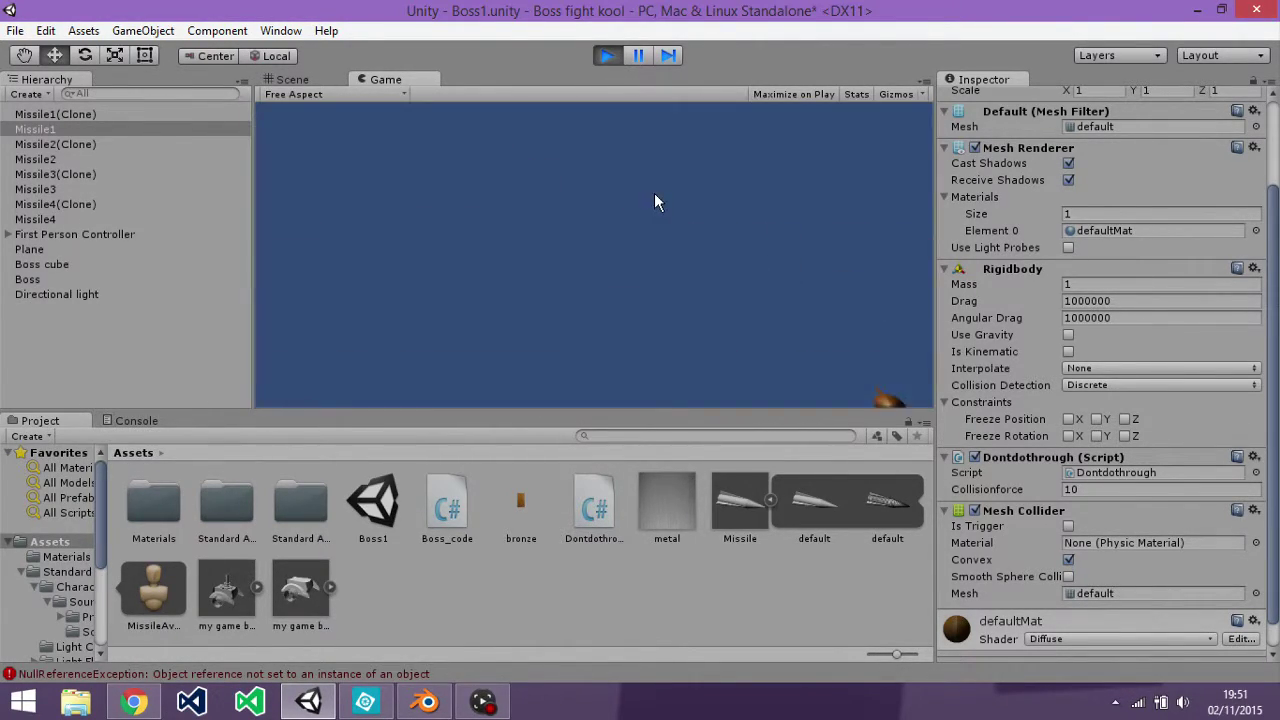
Stop the test run after watching the missiles with Collisionforce 10.
click(606, 56)
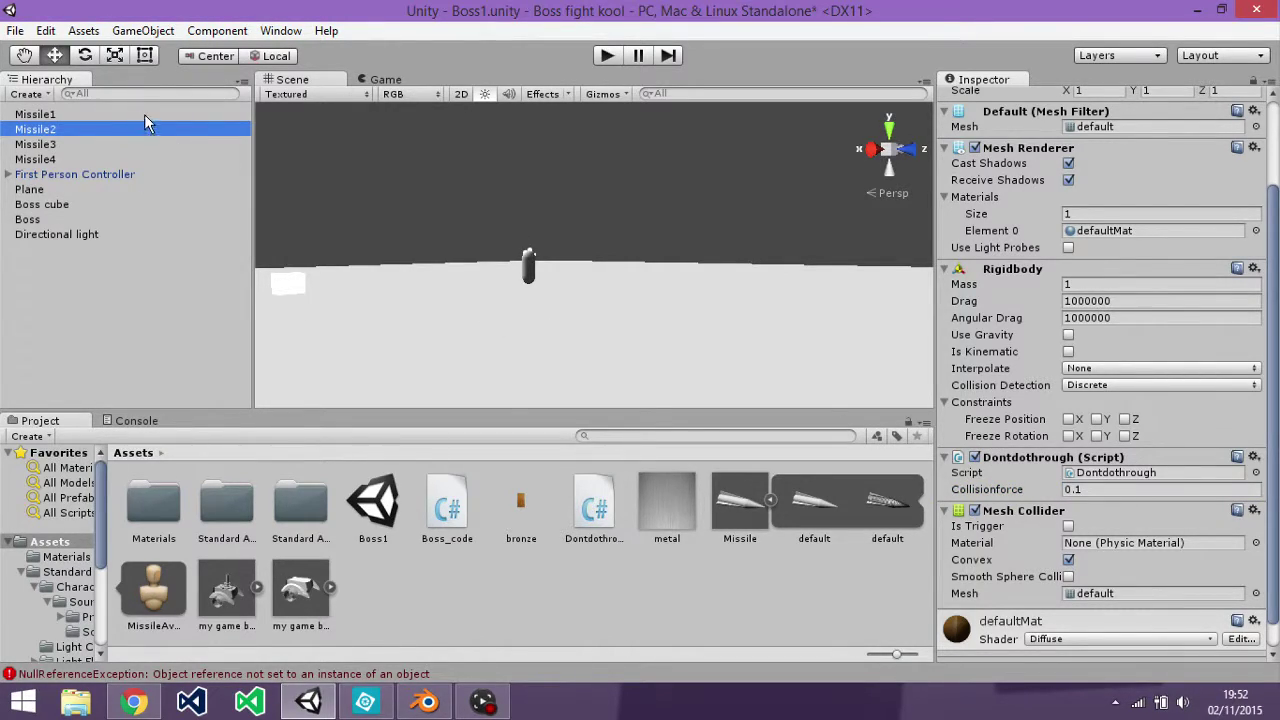
Copy Missile1's Collisionforce 0.05 into Missile2, Missile3 and Missile4, then play the scene.
click(1106, 489)
key(ctrl+c)
right_click(1108, 490)
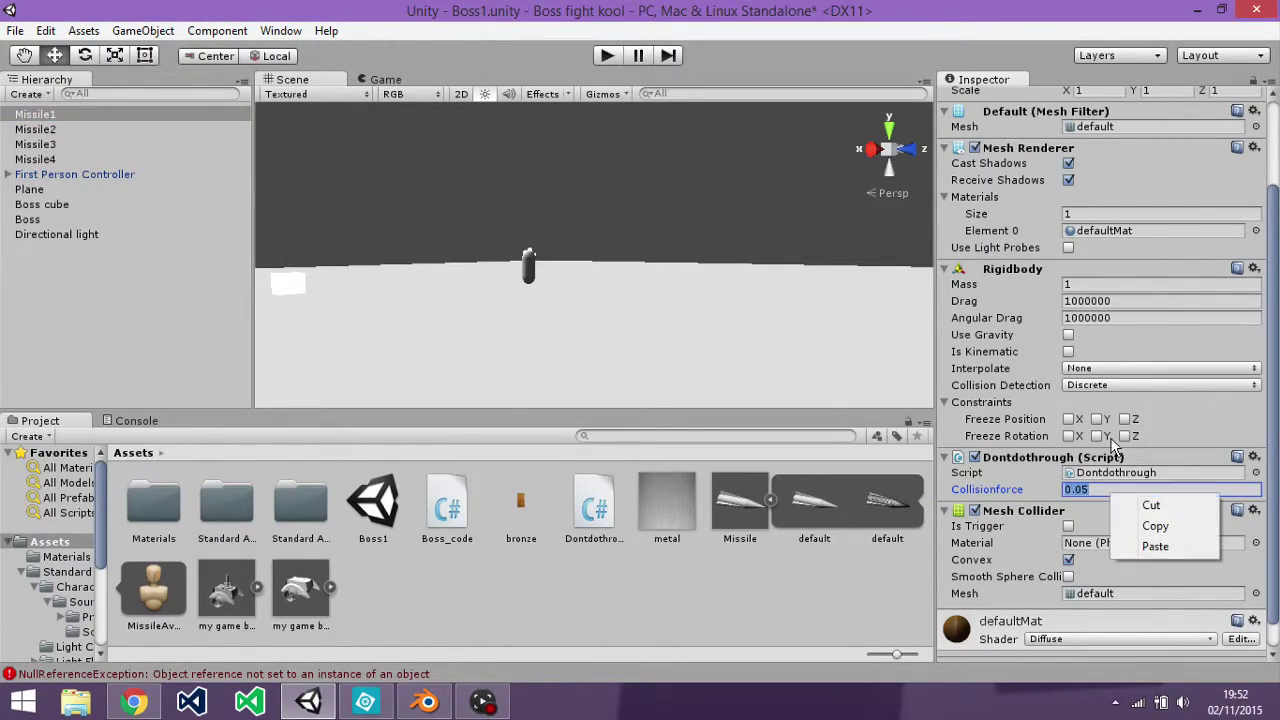
click(1143, 526)
click(72, 131)
click(1117, 490)
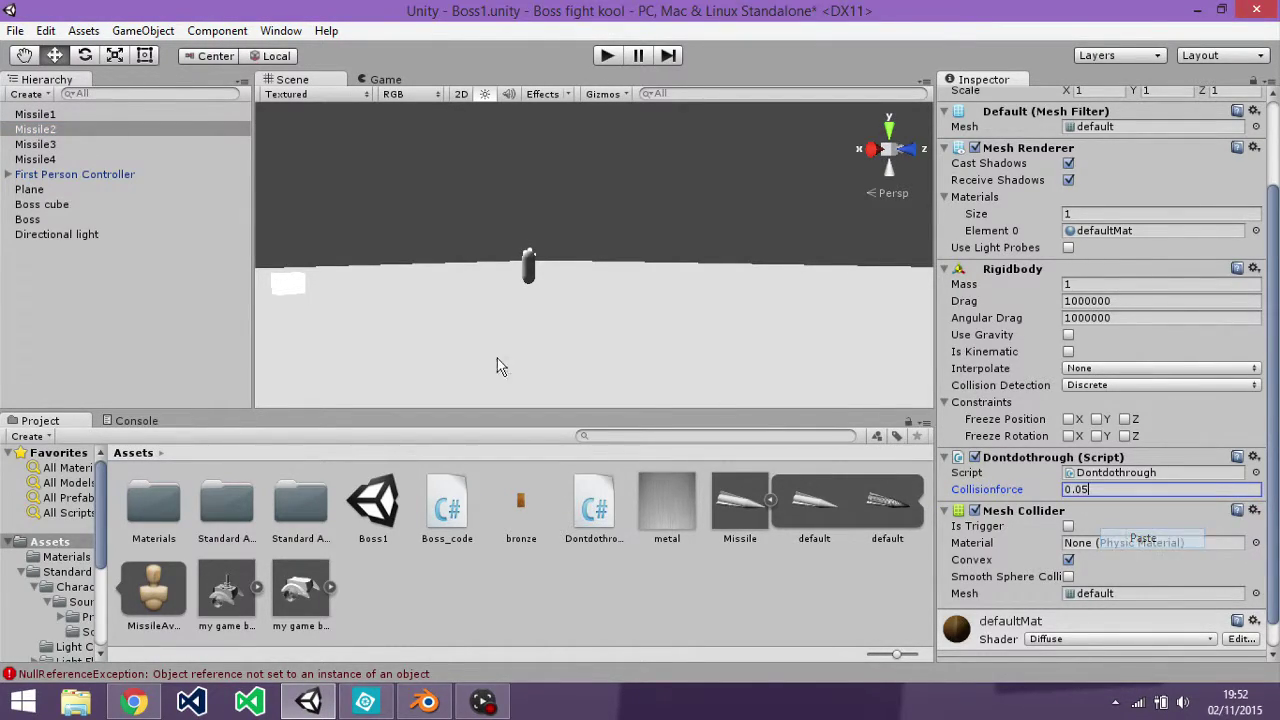
click(72, 146)
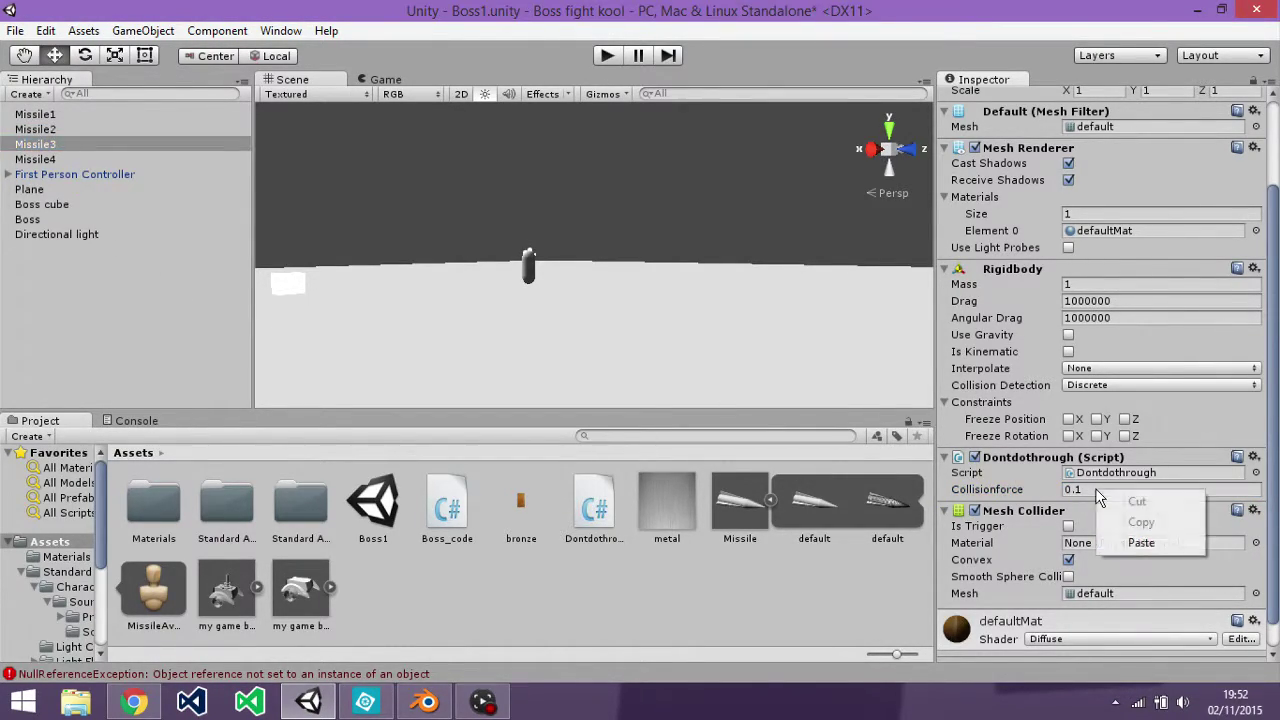
click(1141, 543)
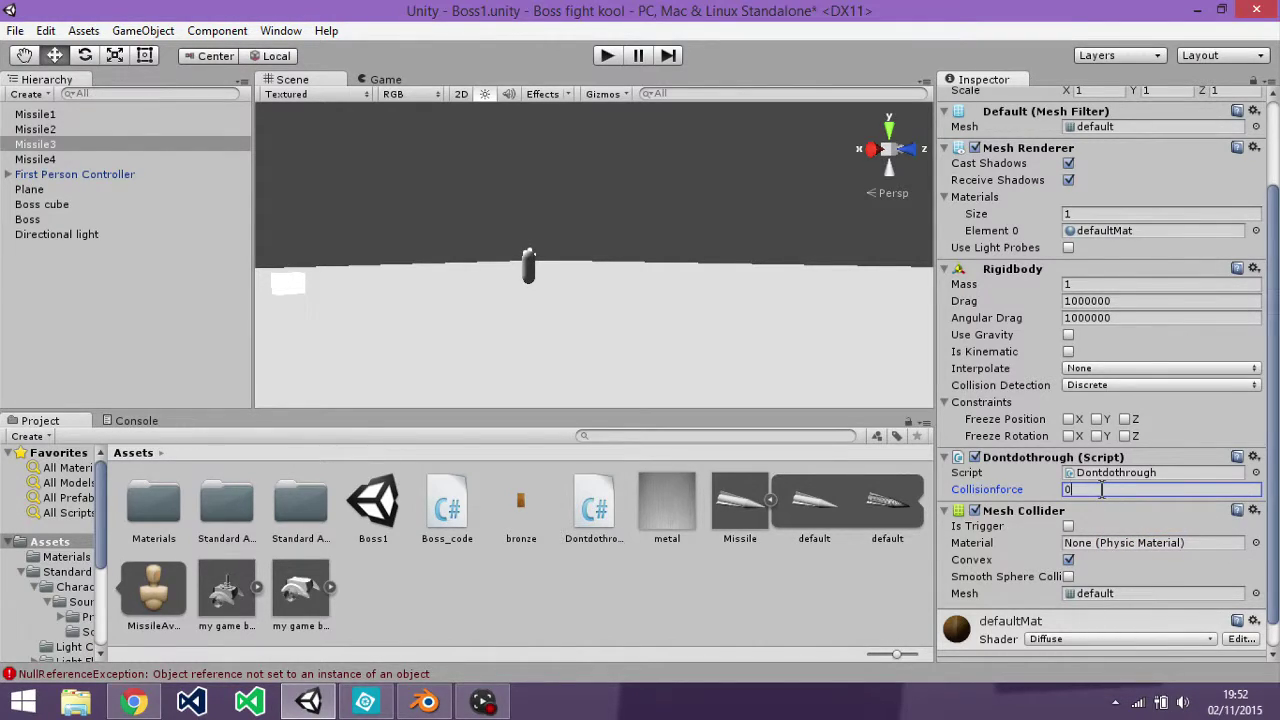
click(1140, 550)
right_click(1108, 490)
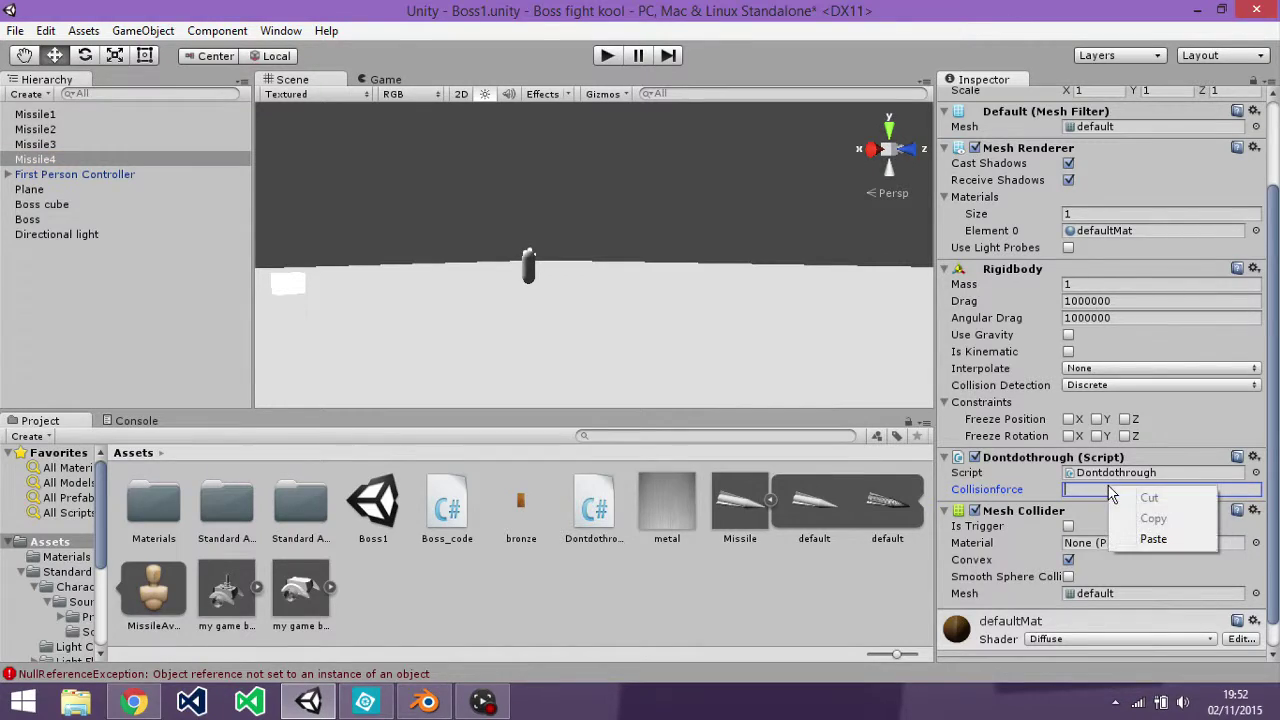
click(1140, 540)
click(605, 56)
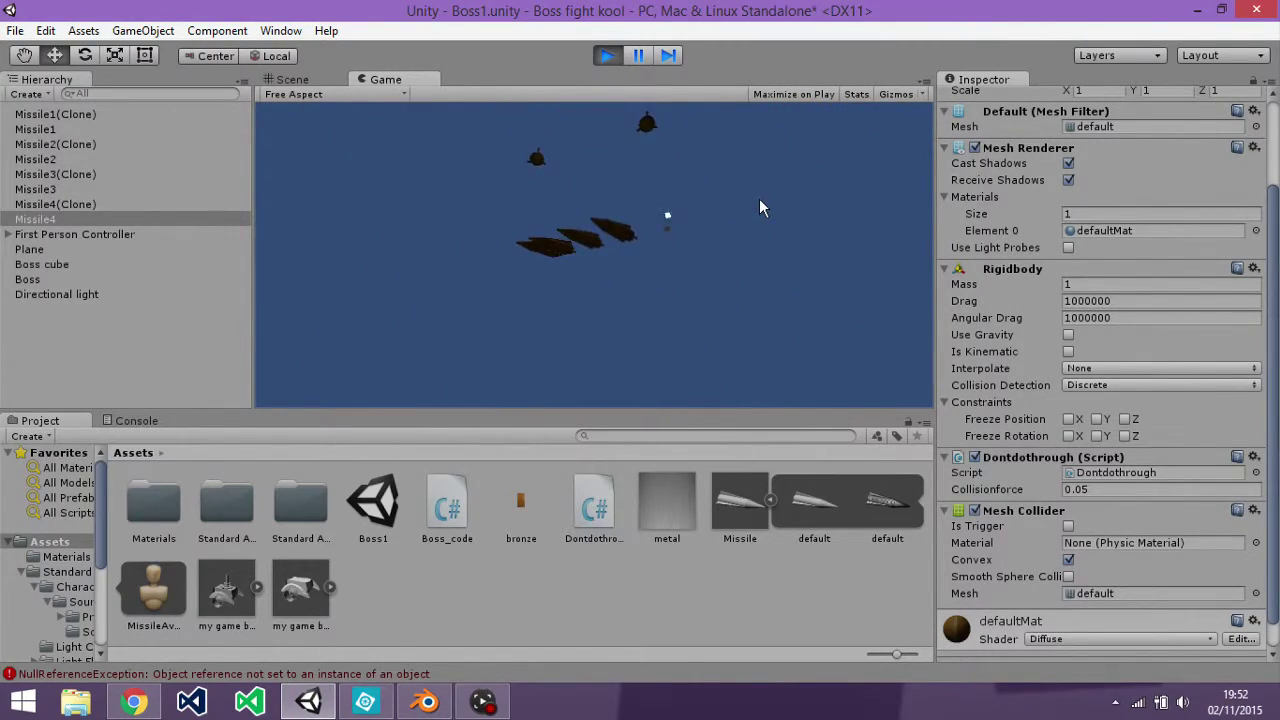
click(605, 55)
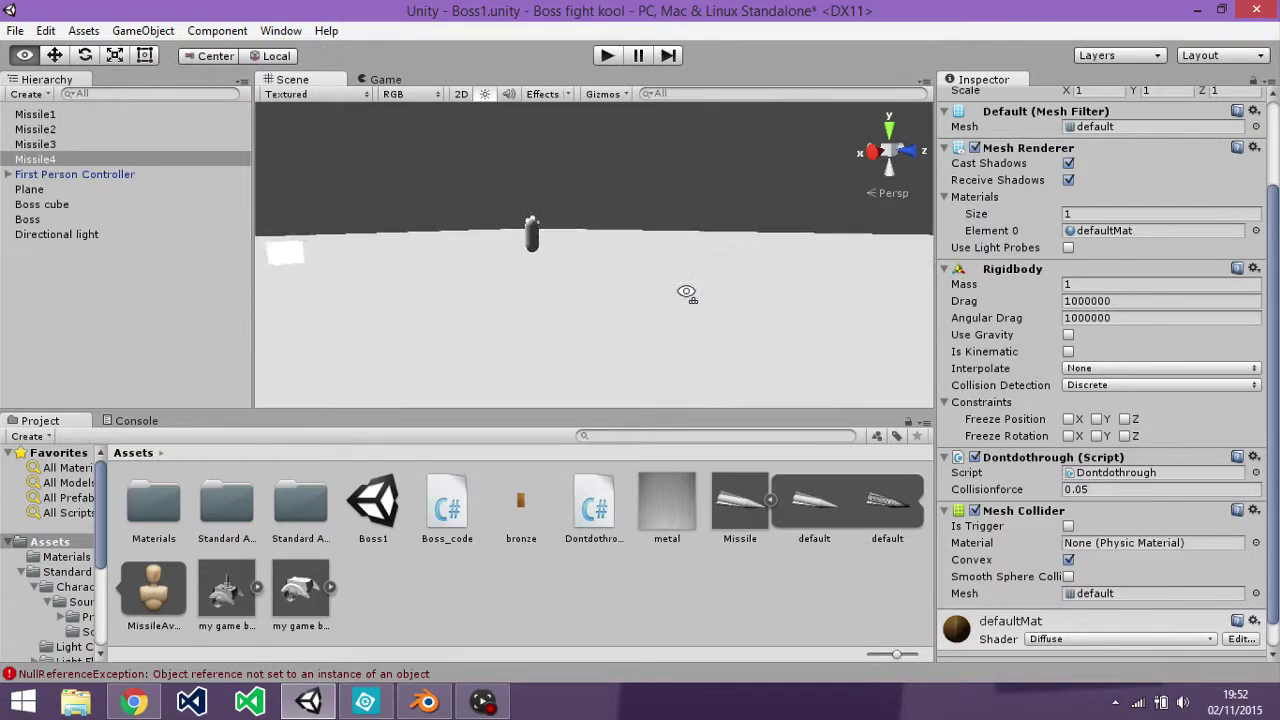
Fly to the capsule and read the Boss_code script down to its LookAt and Translate calls.
right_drag(686, 292, 803, 320)
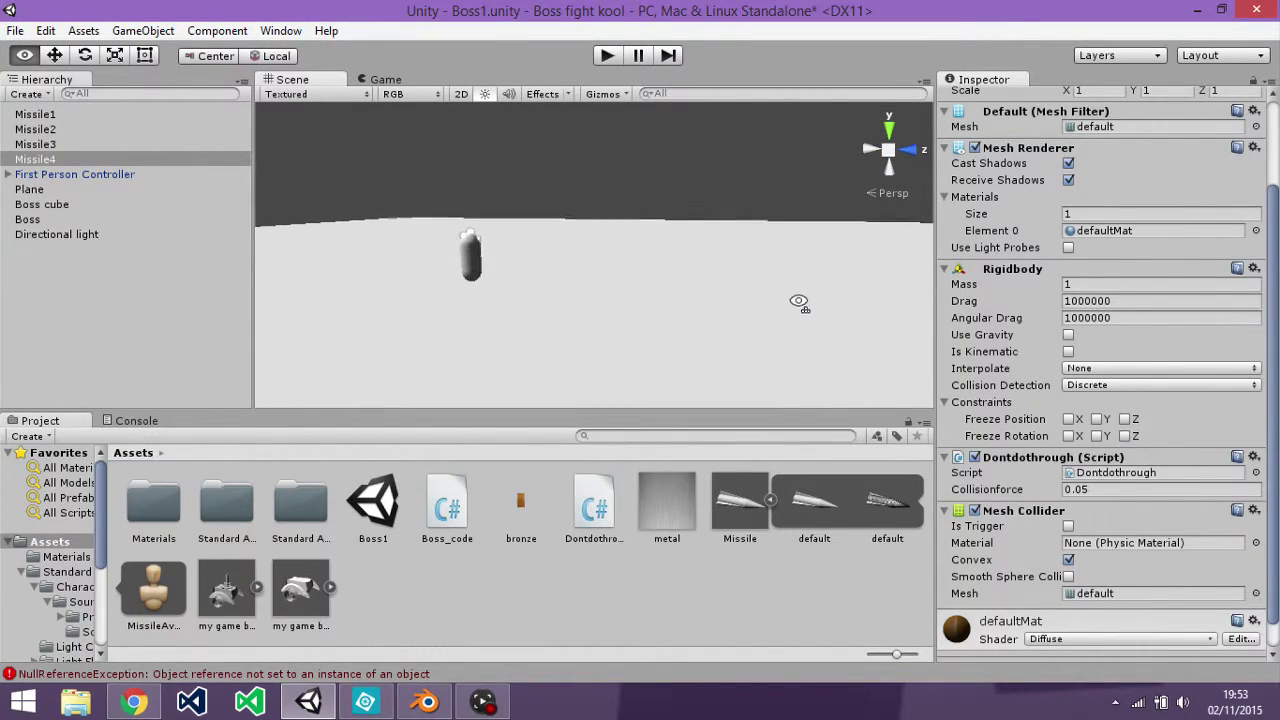
alt+drag(799, 305, 745, 395)
click(457, 510)
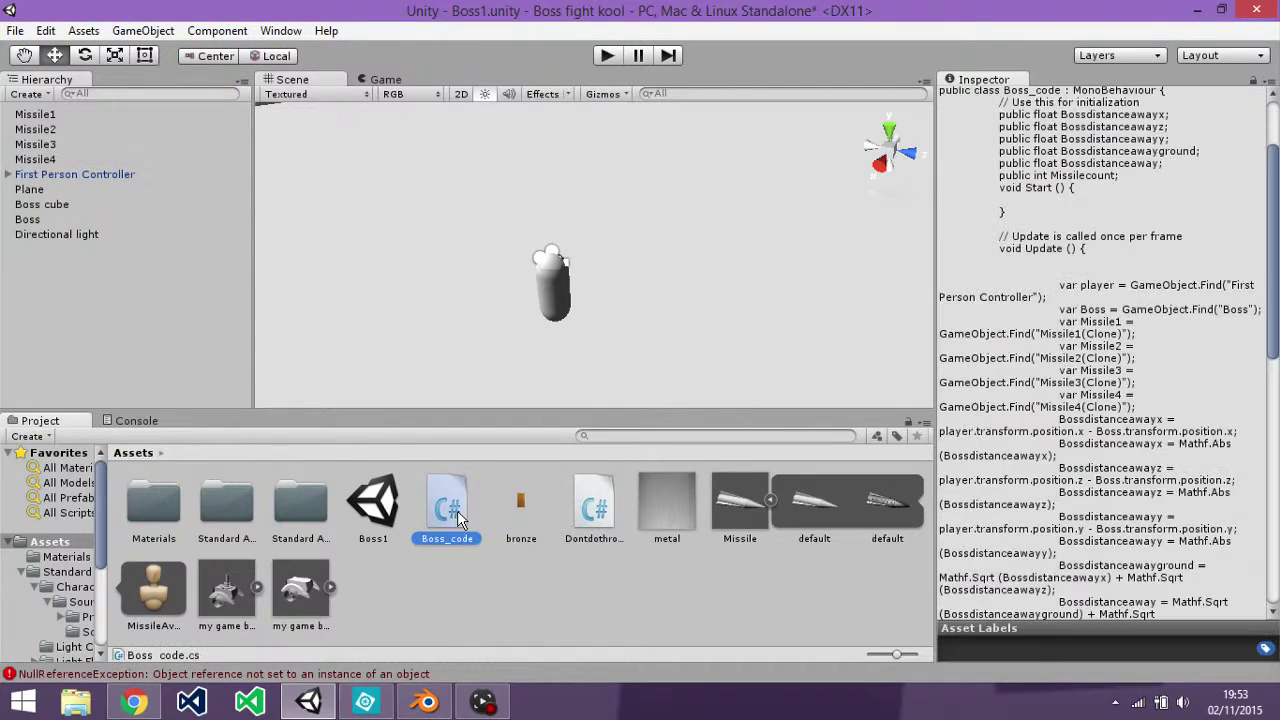
scroll(1090, 512, down, 2)
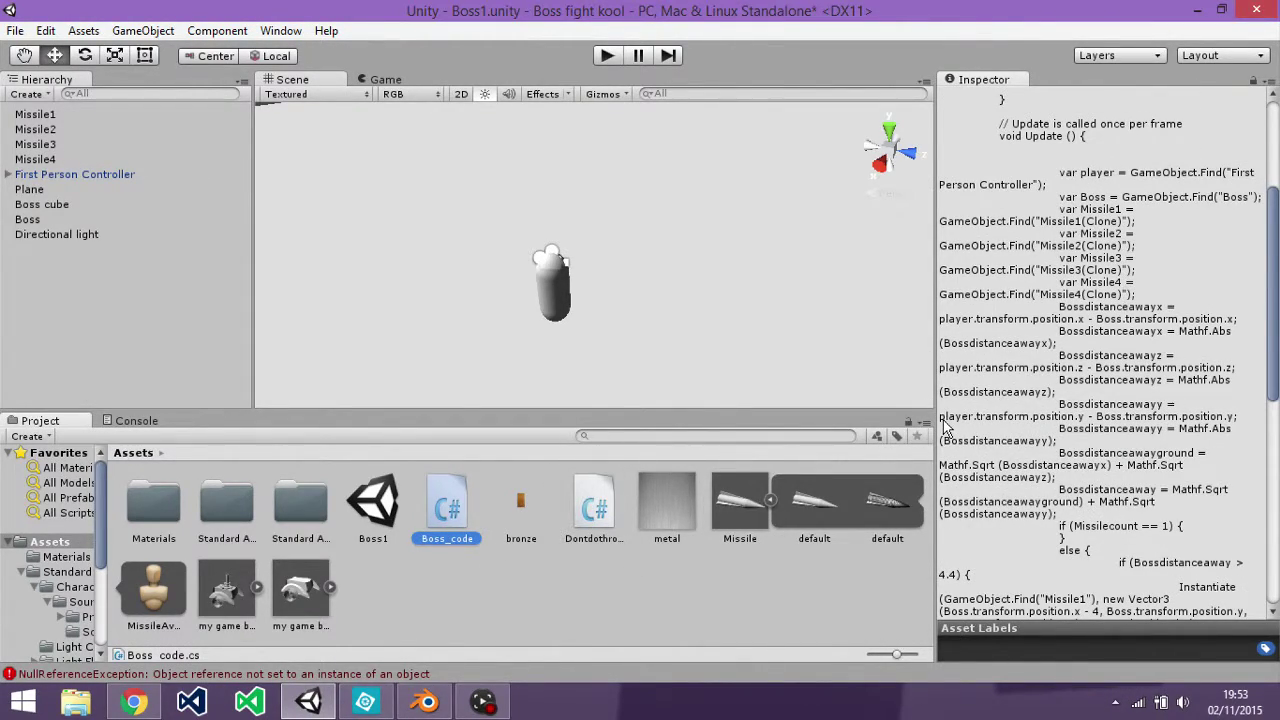
scroll(1052, 460, down, 3)
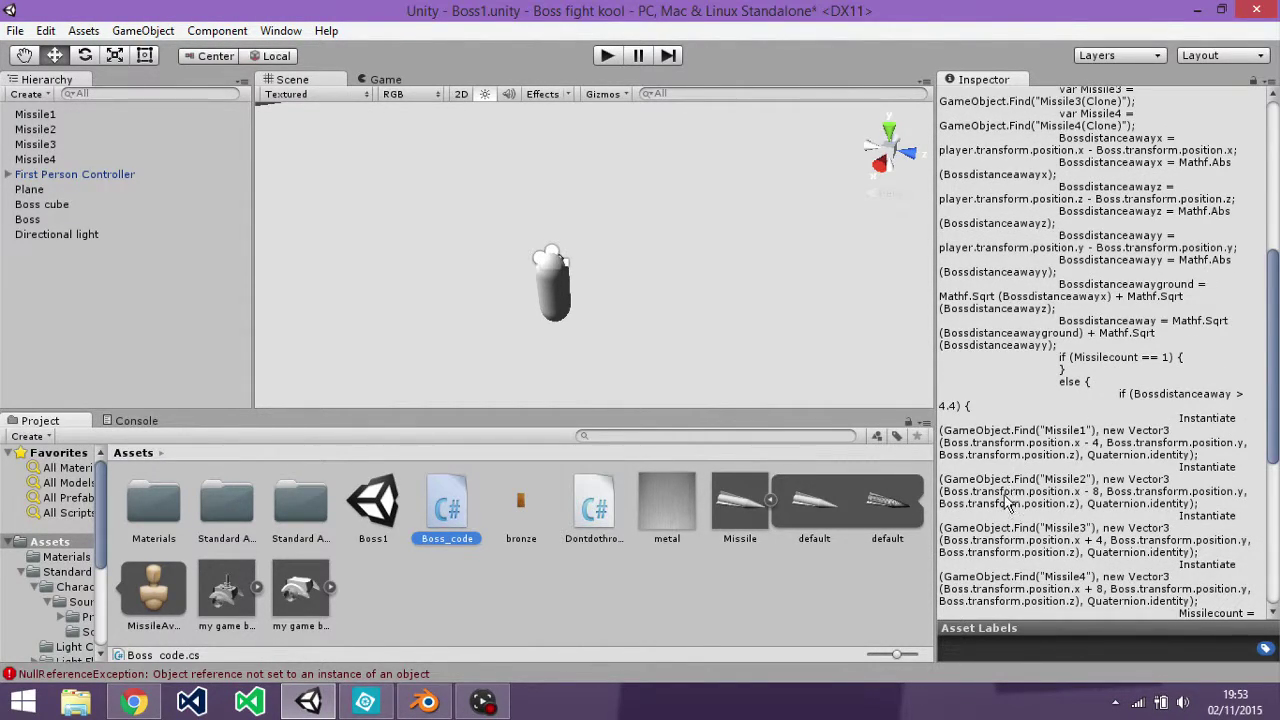
scroll(1008, 505, down, 3)
scroll(1008, 508, down, 2)
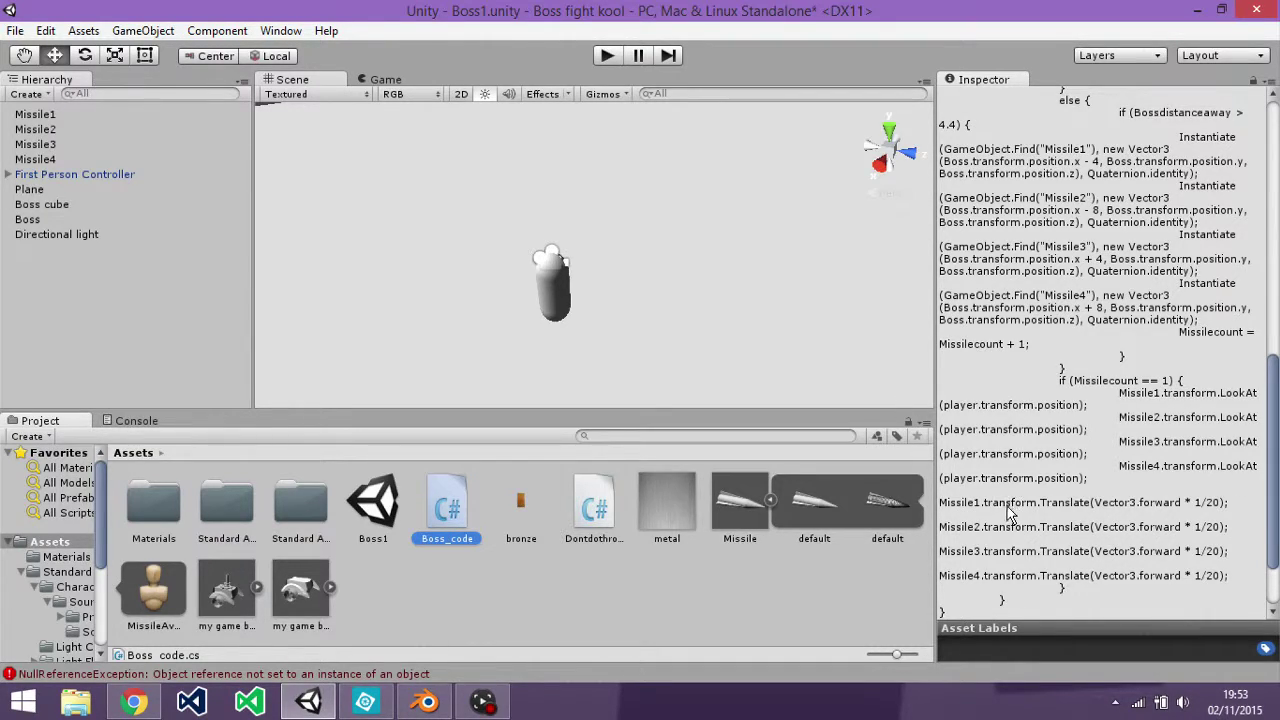
click(51, 128)
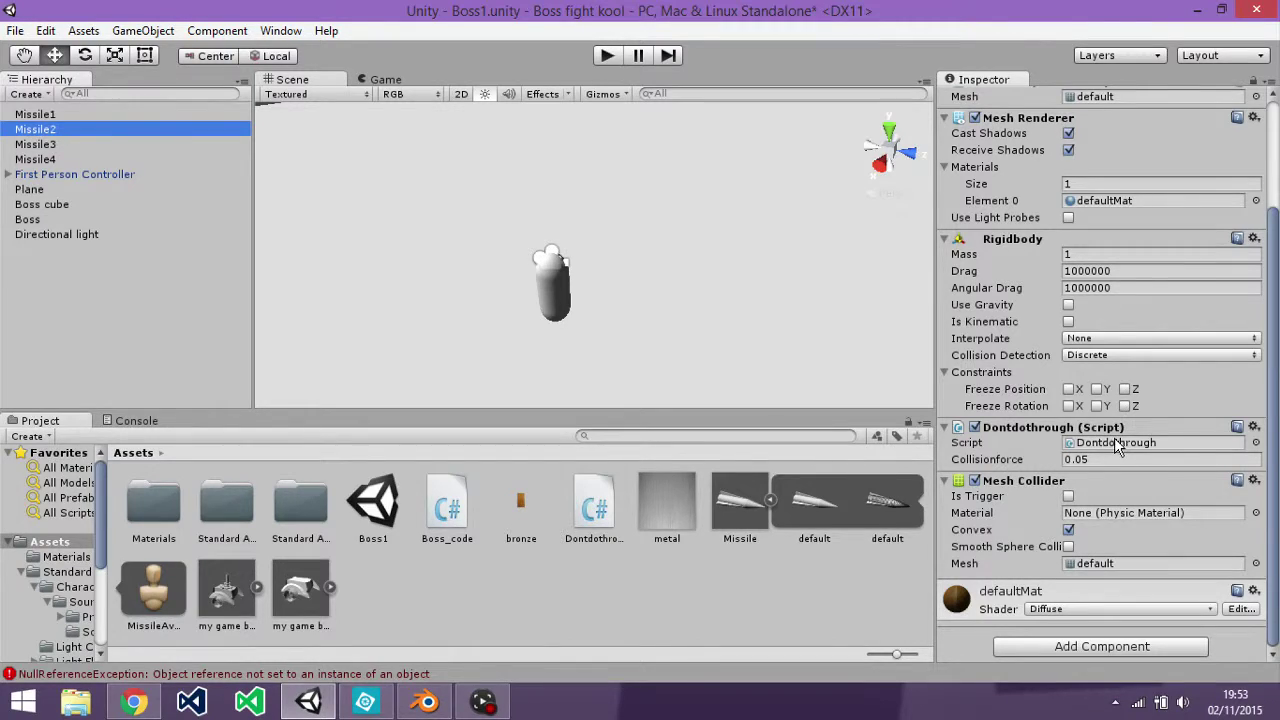
Orbit around the capsule, then edit Missile2's and Missile1's Collisionforce values, entering 1.
right_drag(615, 272, 464, 162)
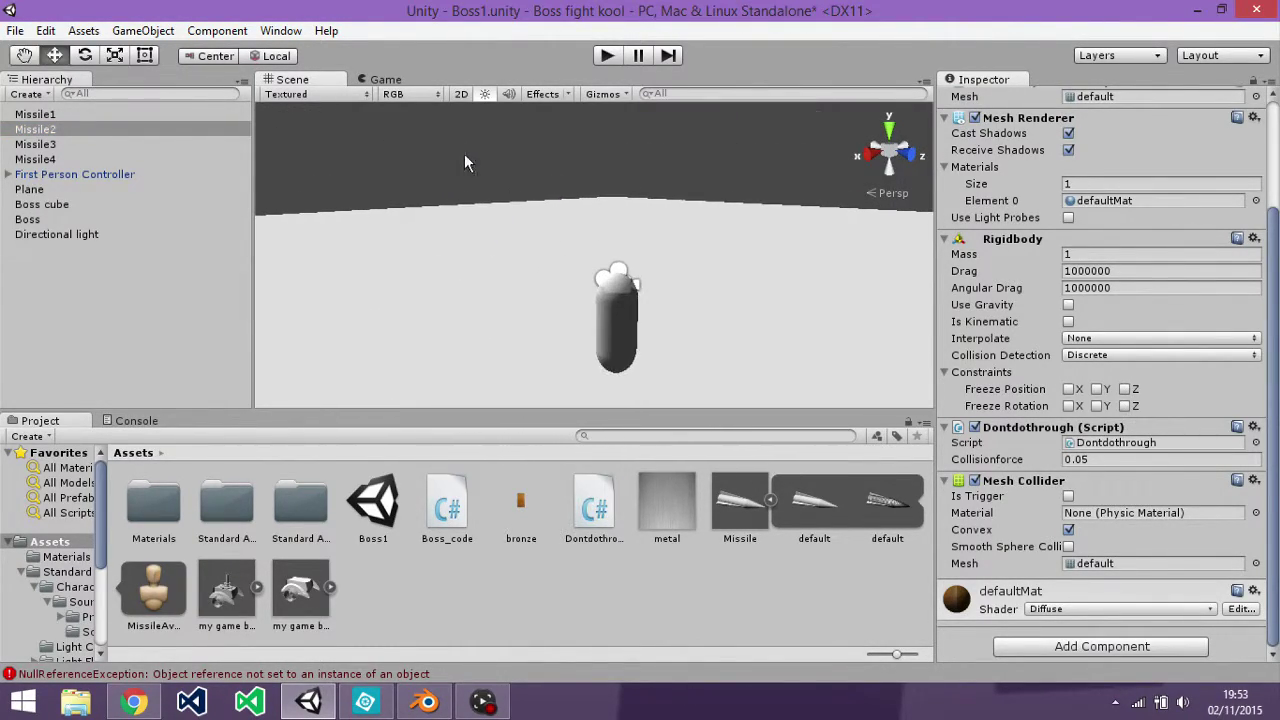
right_drag(688, 294, 760, 335)
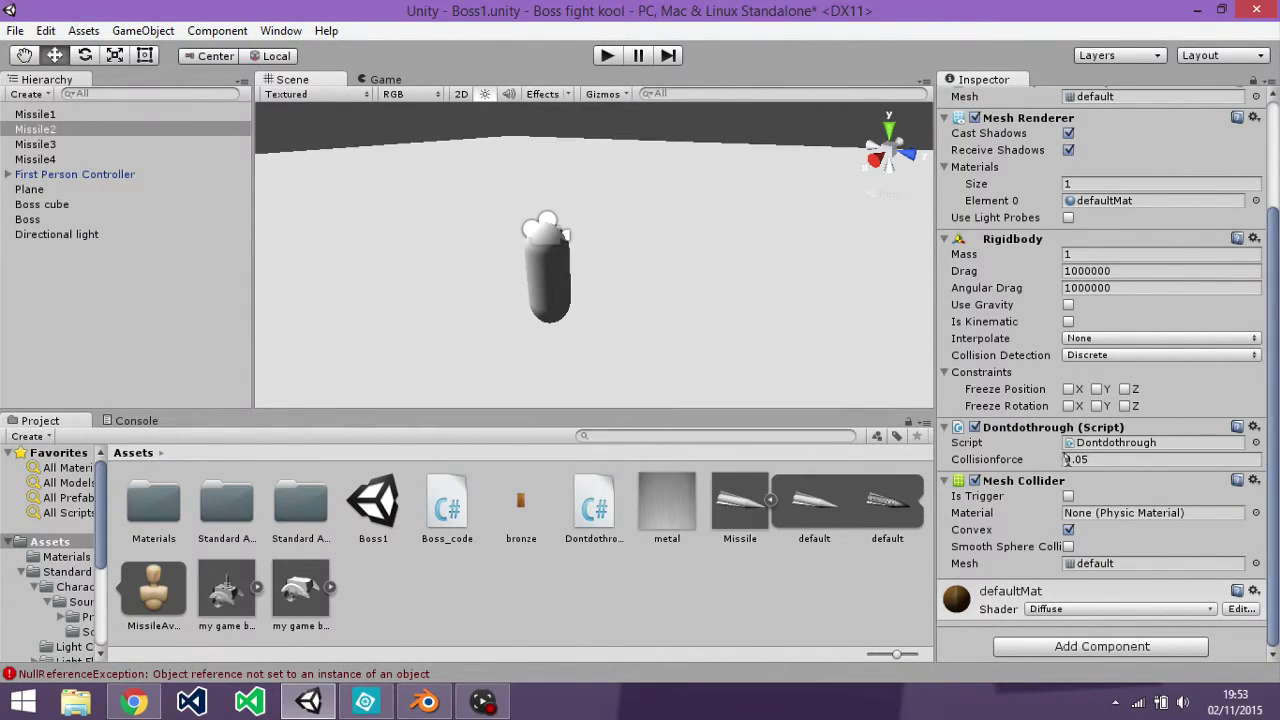
click(1106, 459)
click(1112, 459)
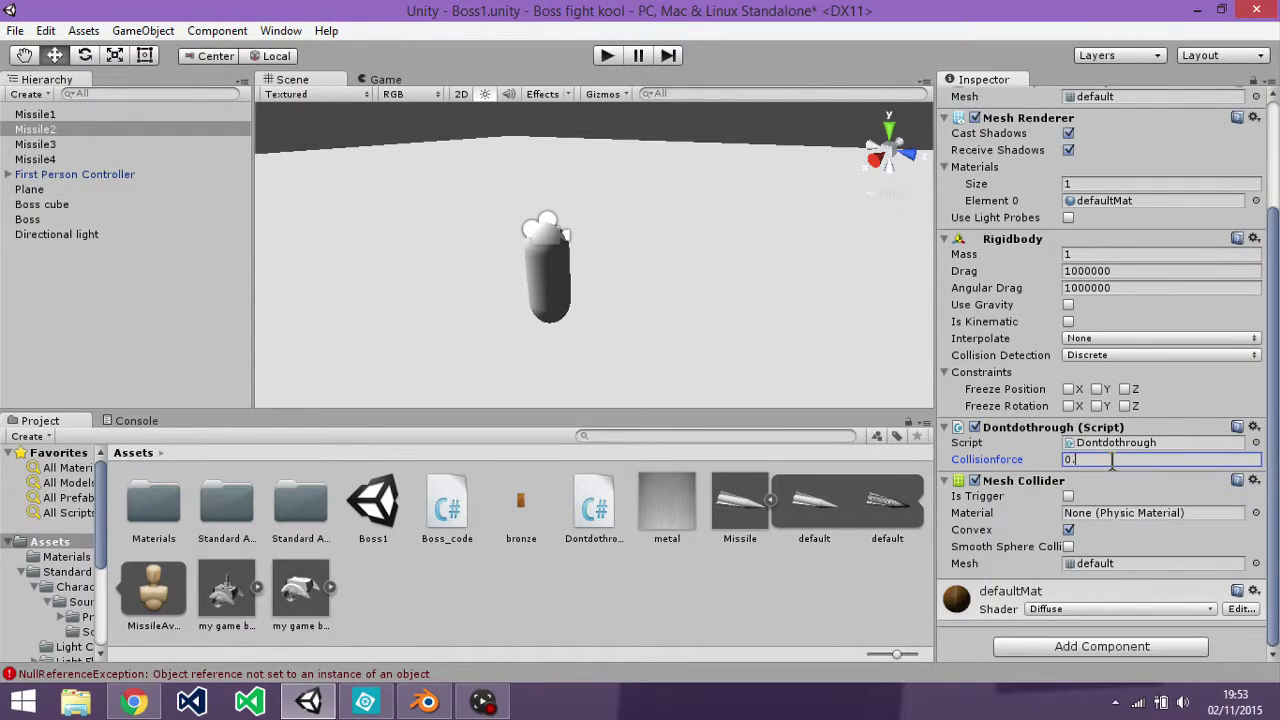
click(38, 116)
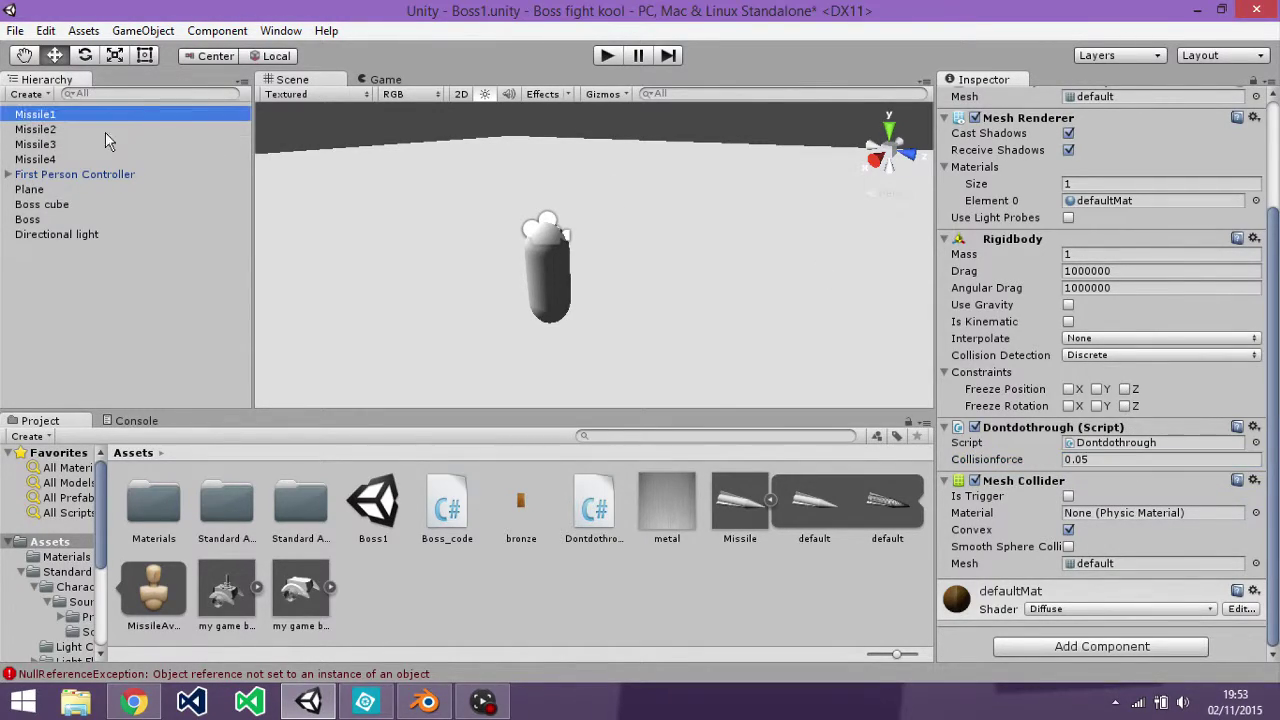
click(1090, 459)
click(1106, 460)
text(1)
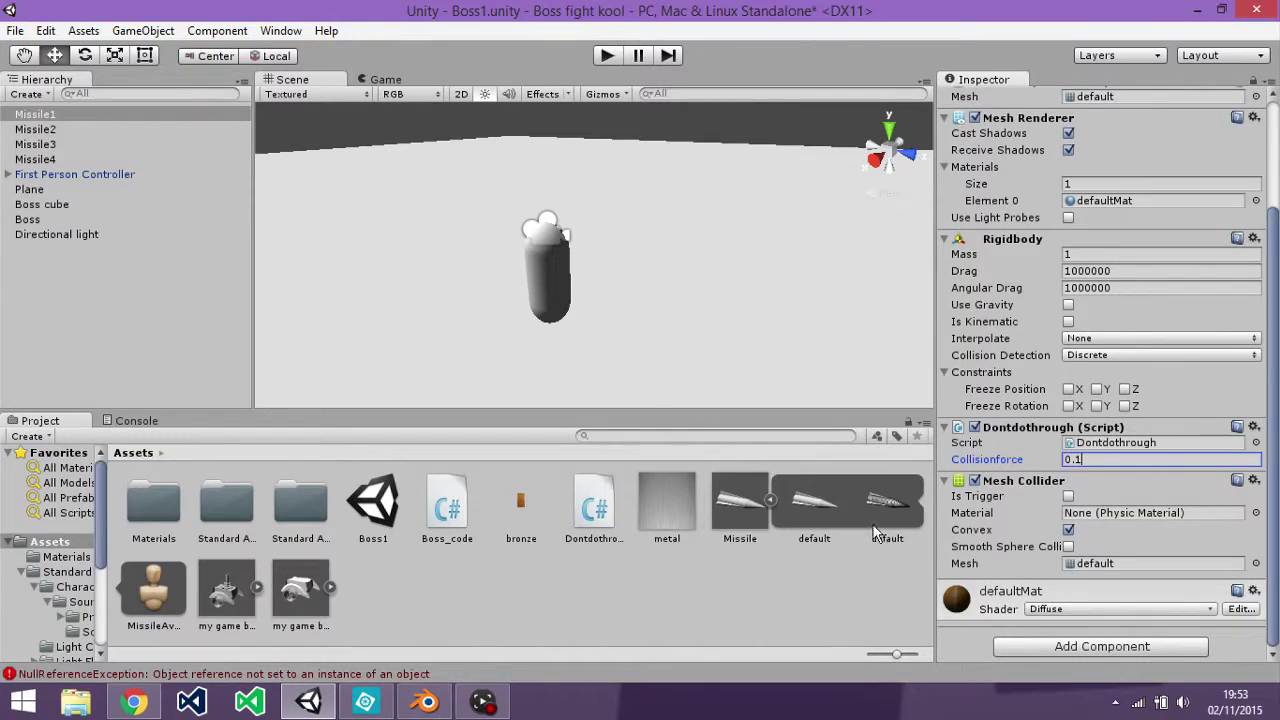
Check Missile1–3's collision force, then set Missile4's Collisionforce to 0.1.
click(35, 129)
click(35, 144)
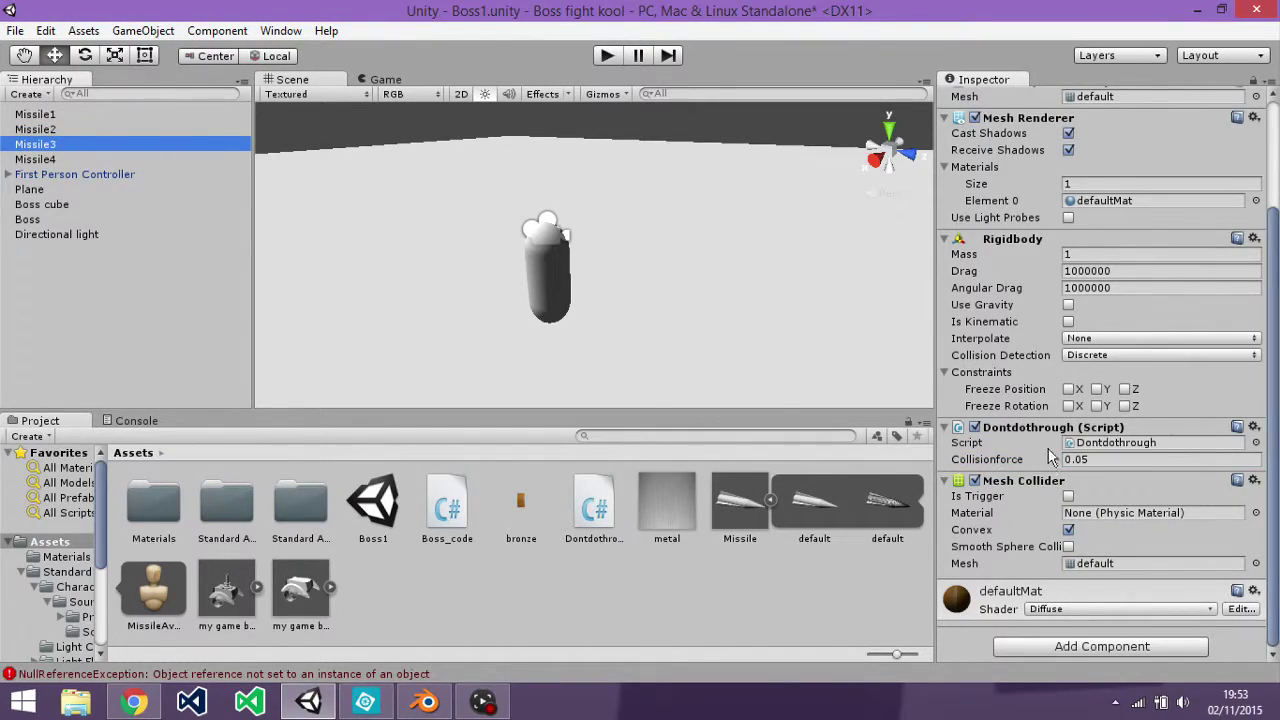
click(1100, 461)
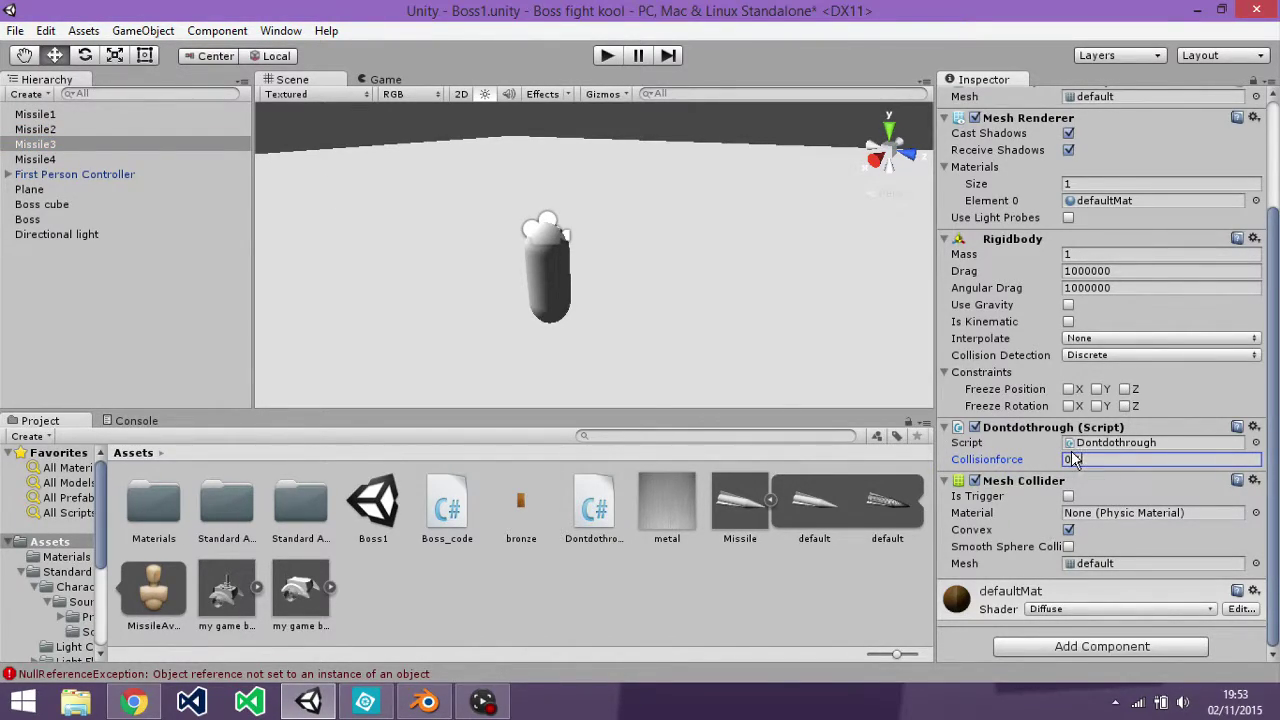
click(50, 175)
click(35, 159)
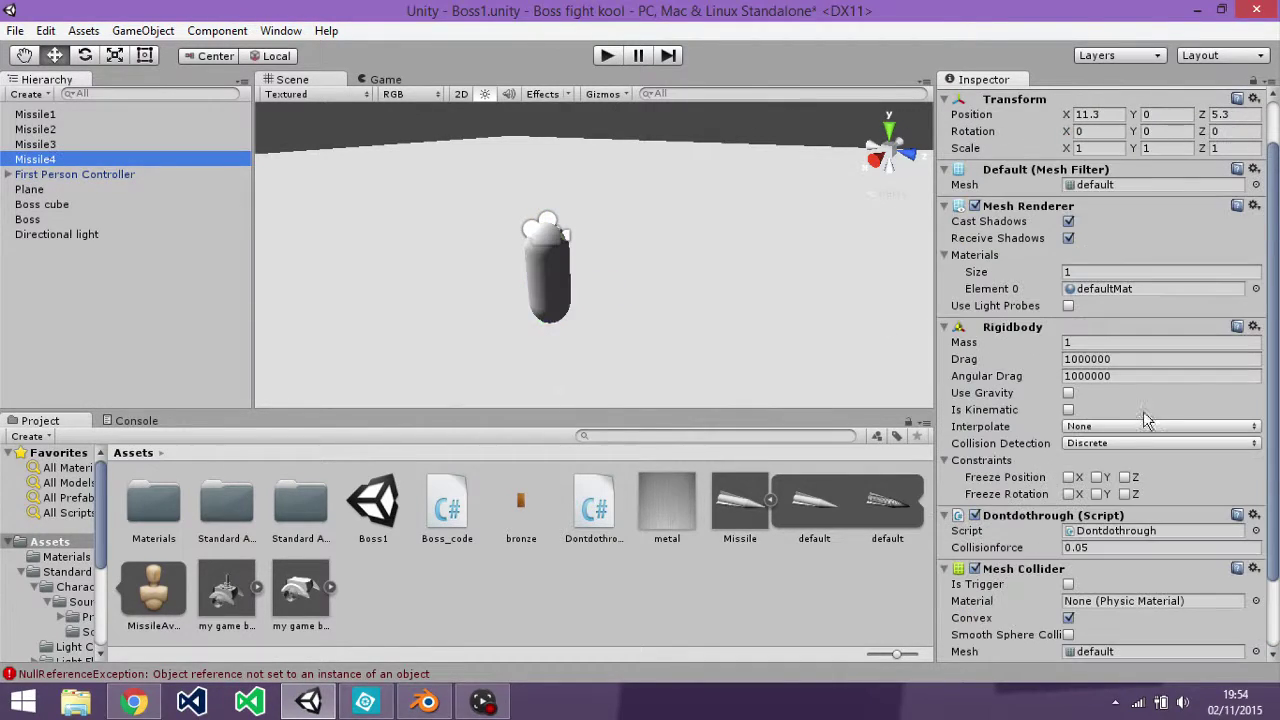
click(1115, 548)
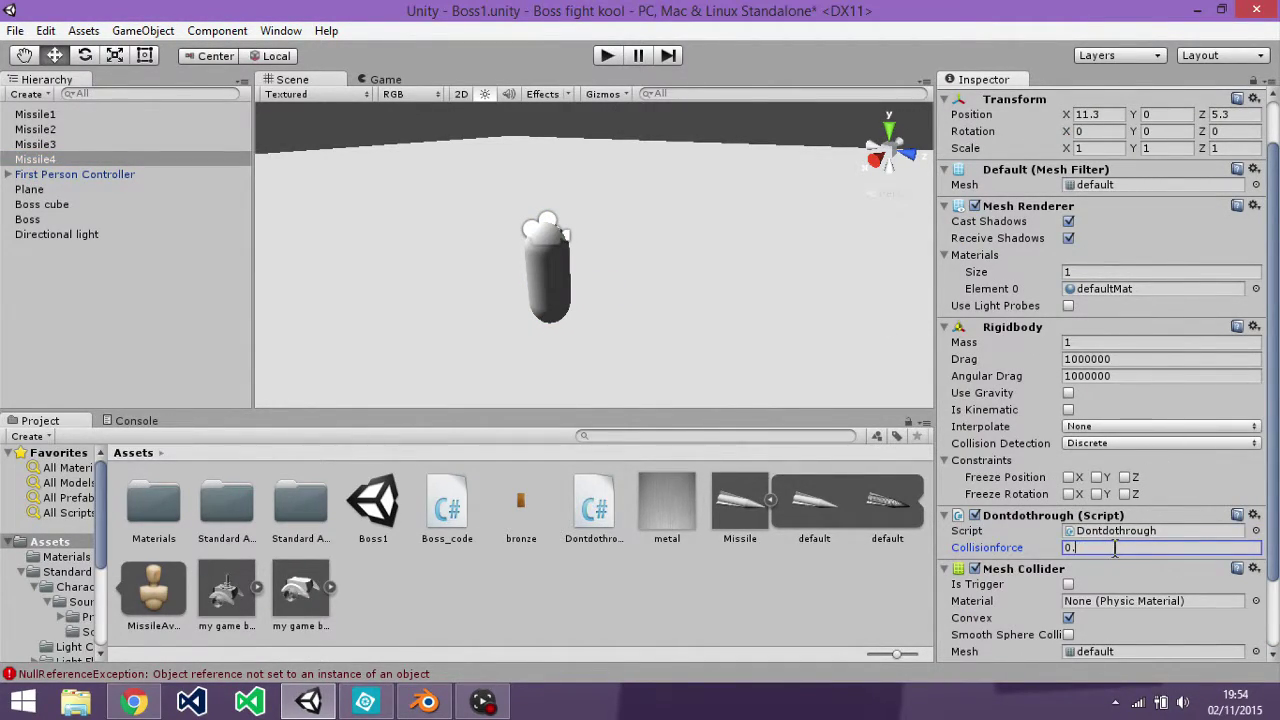
text(0.1)
alt+drag(530, 310, 691, 183)
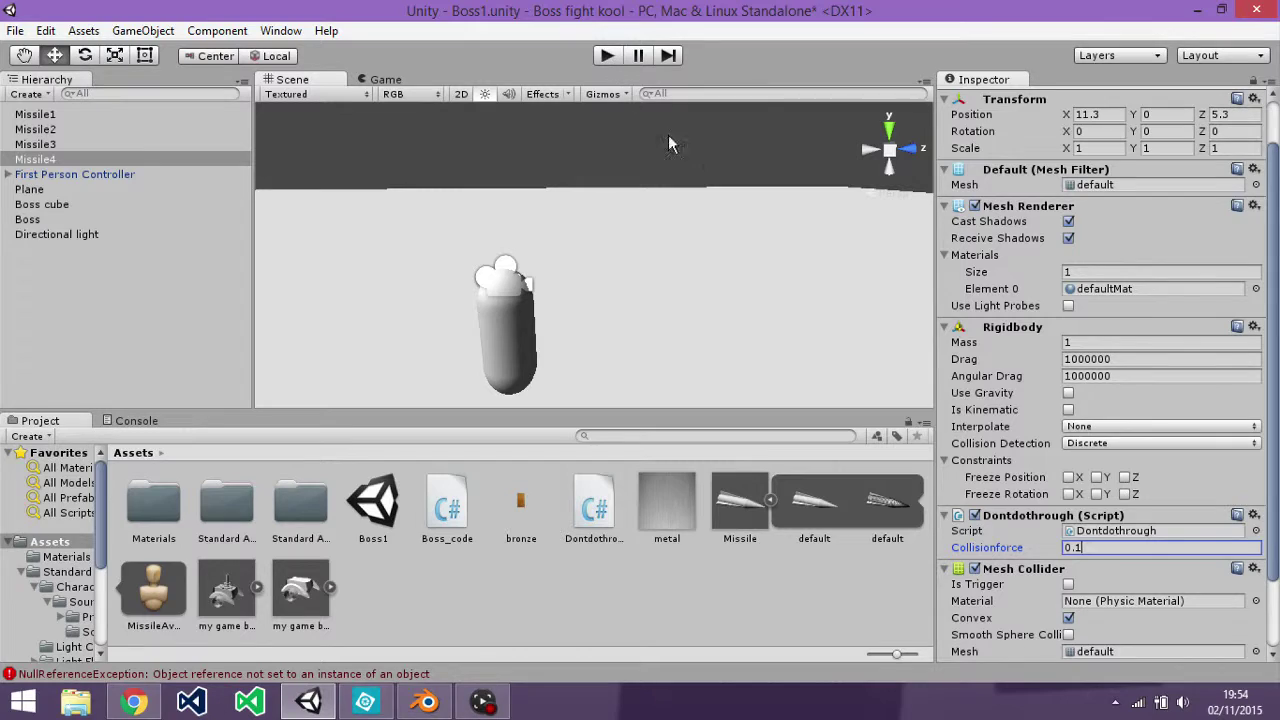
alt+drag(694, 326, 690, 284)
Add a new Cube via GameObject > 3D Object and orbit the view around it.
click(143, 30)
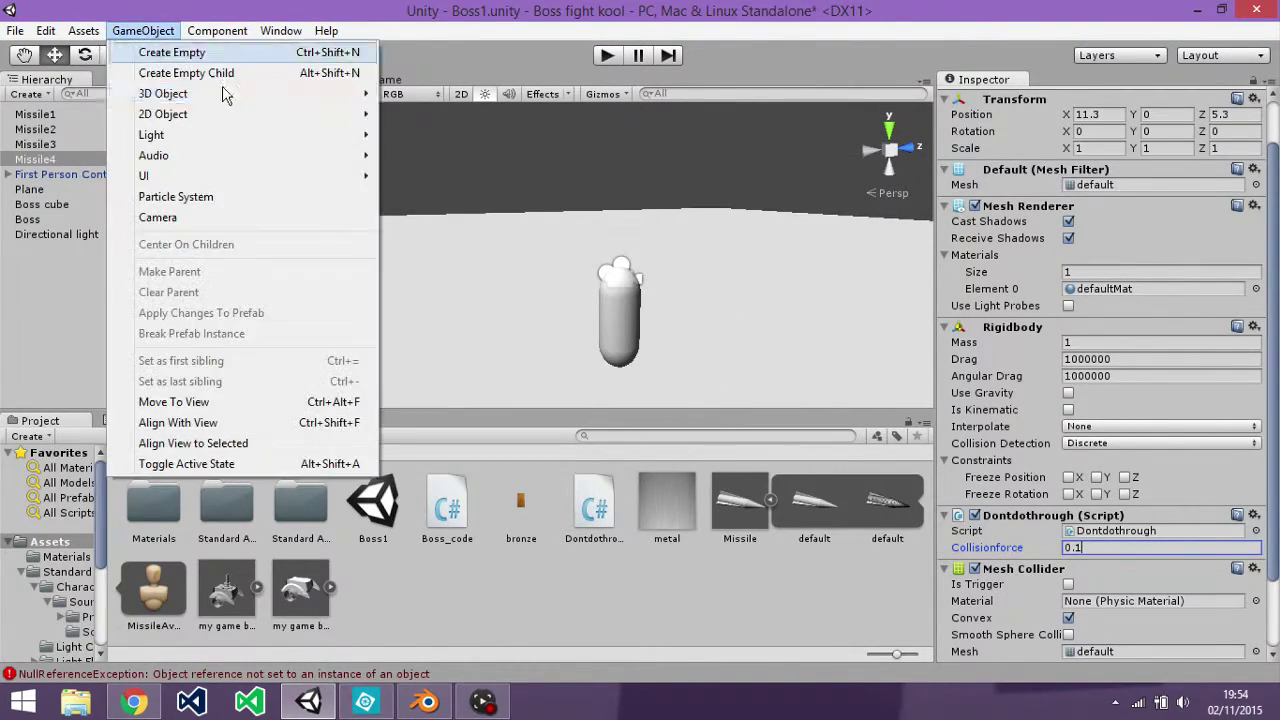
mouse_move(250, 95)
click(415, 94)
alt+right_drag(603, 277, 743, 297)
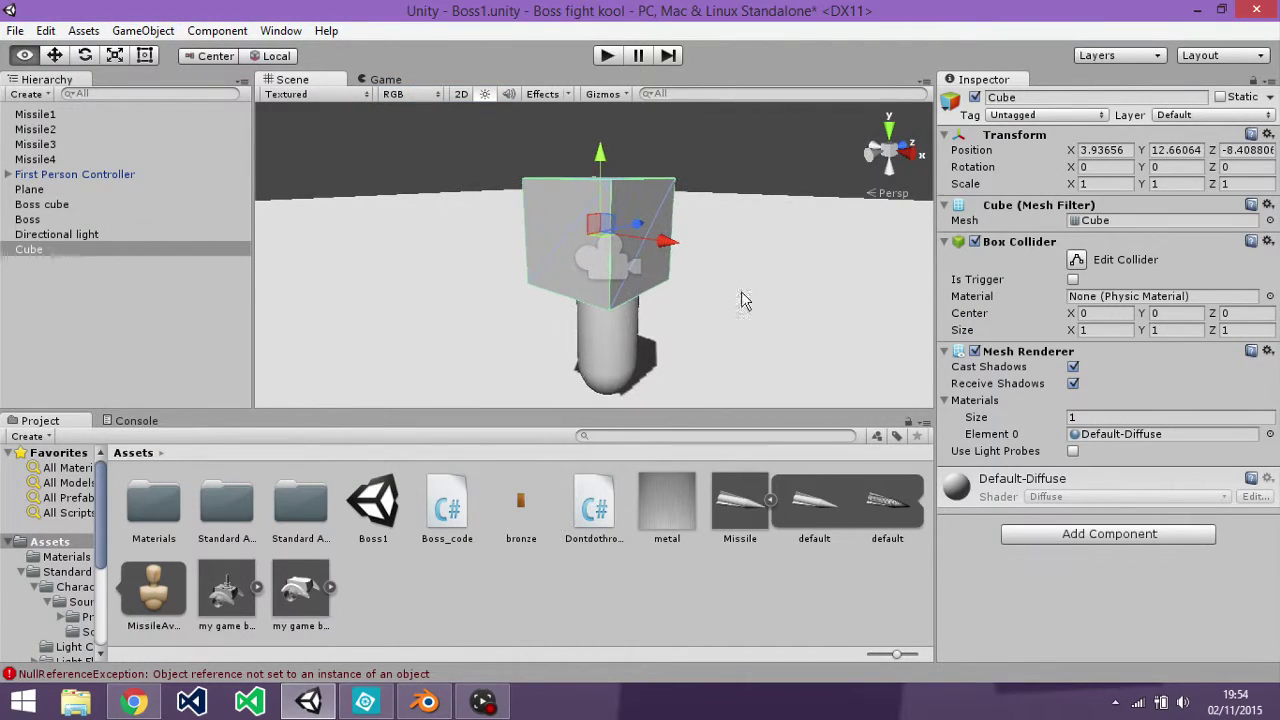
alt+drag(743, 297, 610, 262)
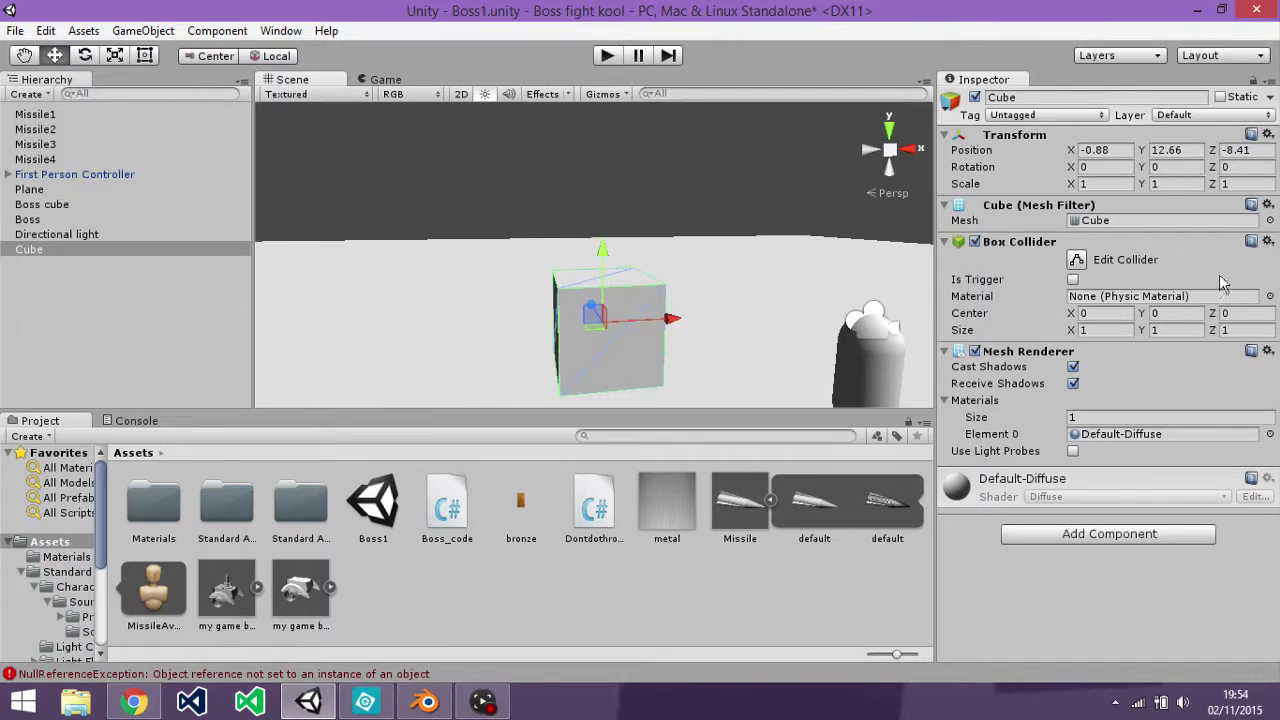
Replace the cube's Box Collider with a convex Mesh Collider.
click(1267, 241)
click(1178, 330)
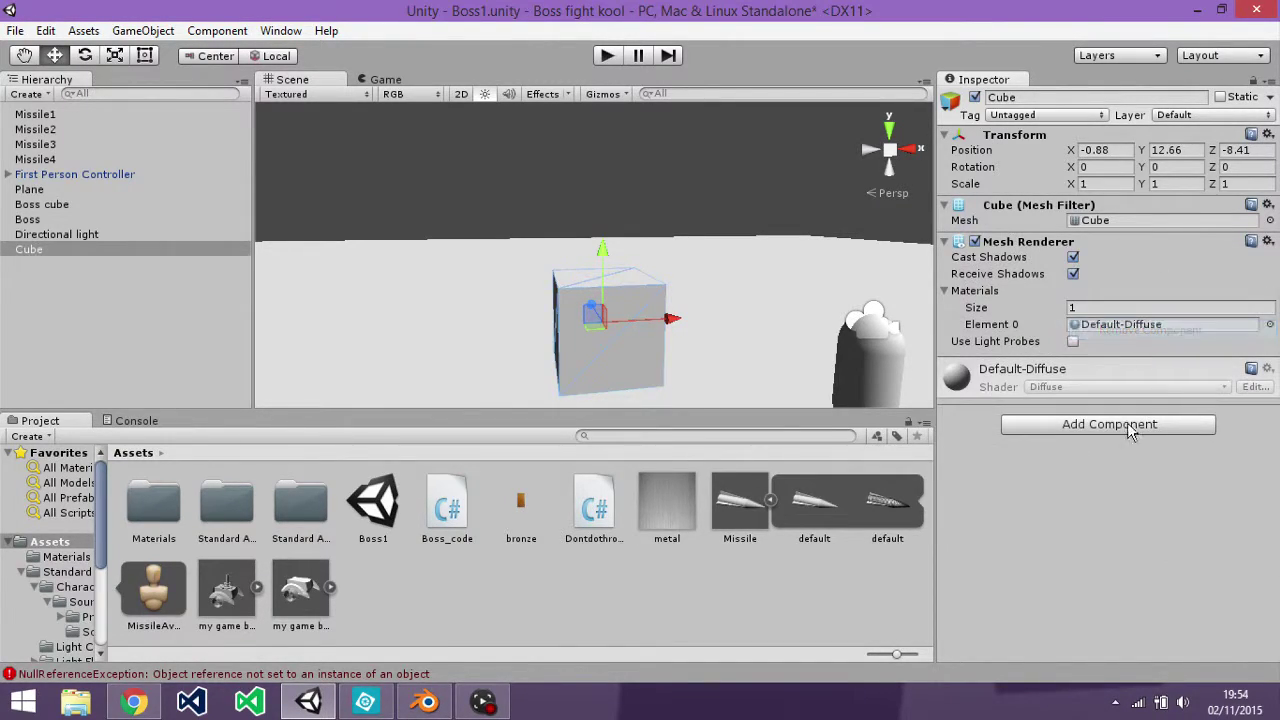
click(1090, 424)
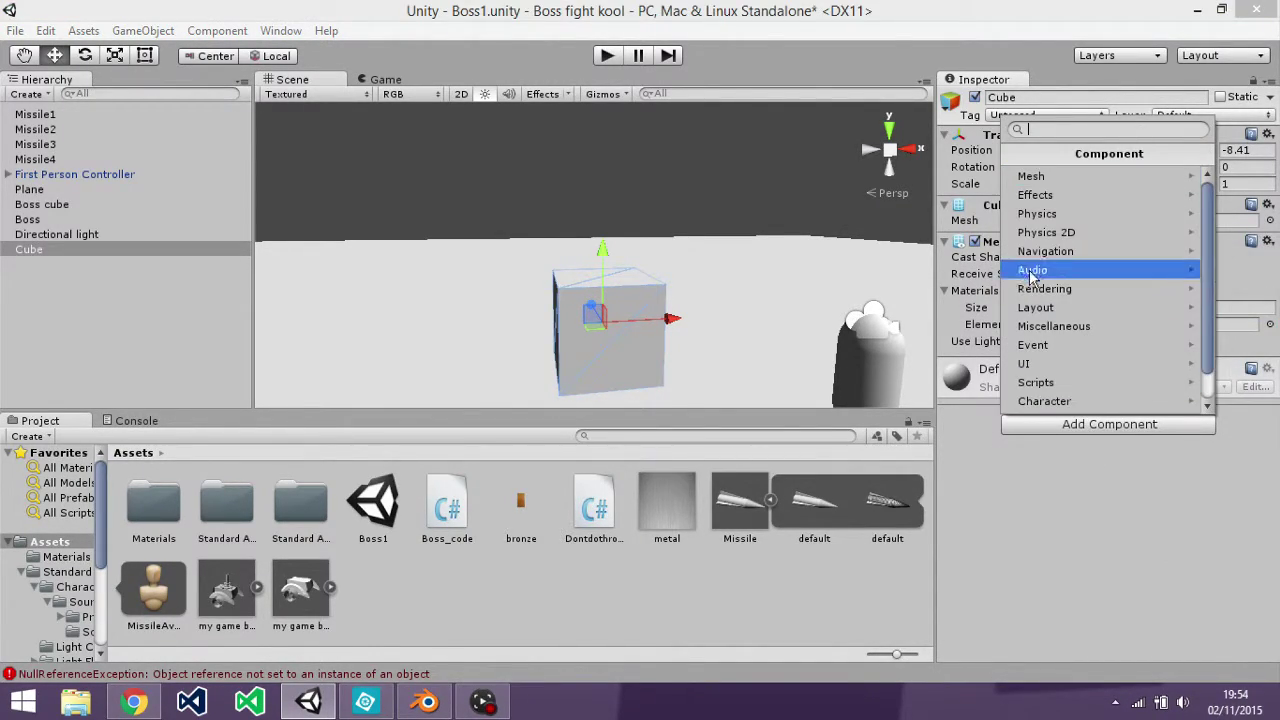
click(1090, 211)
click(1060, 270)
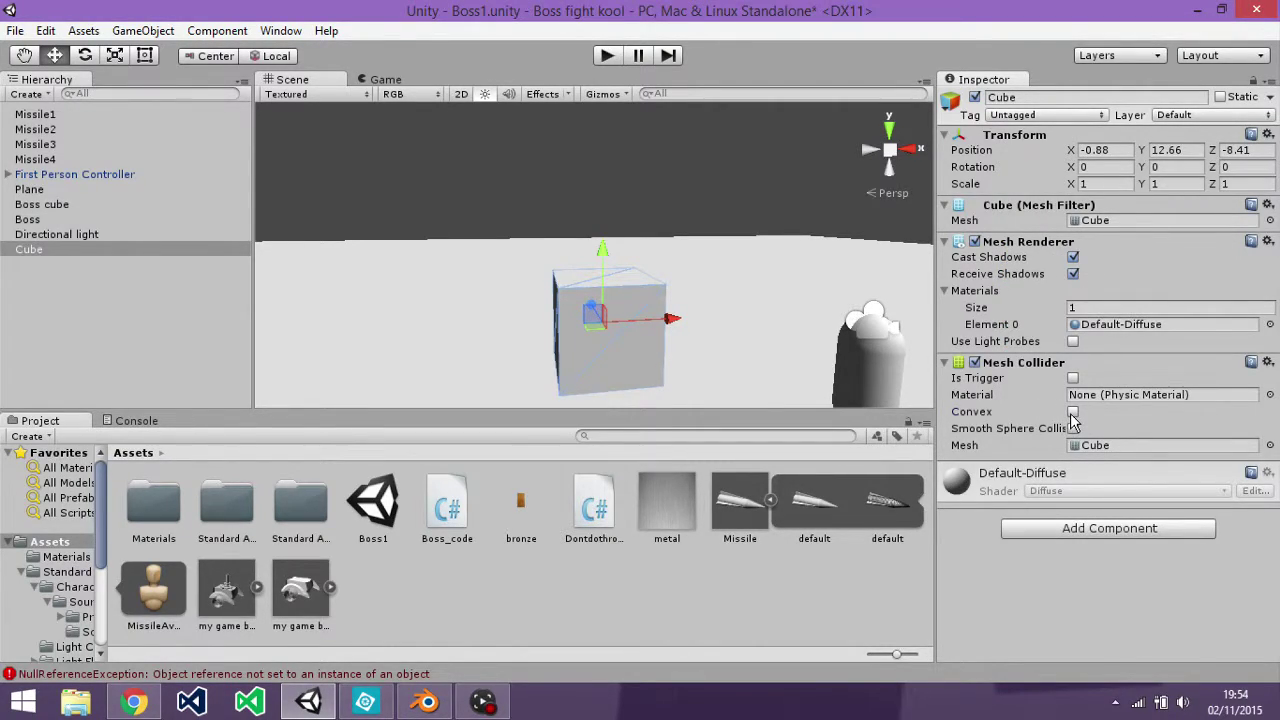
click(1073, 412)
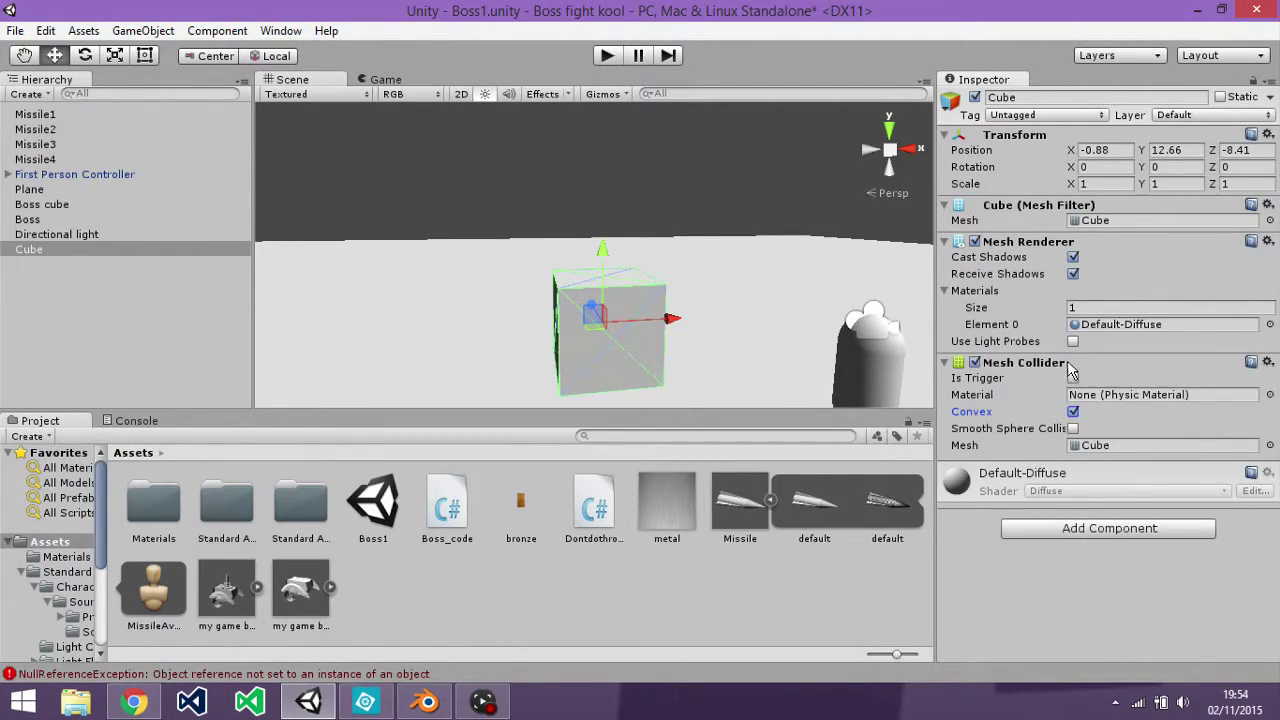
Add a Rigidbody to the cube with gravity turned off.
click(1067, 536)
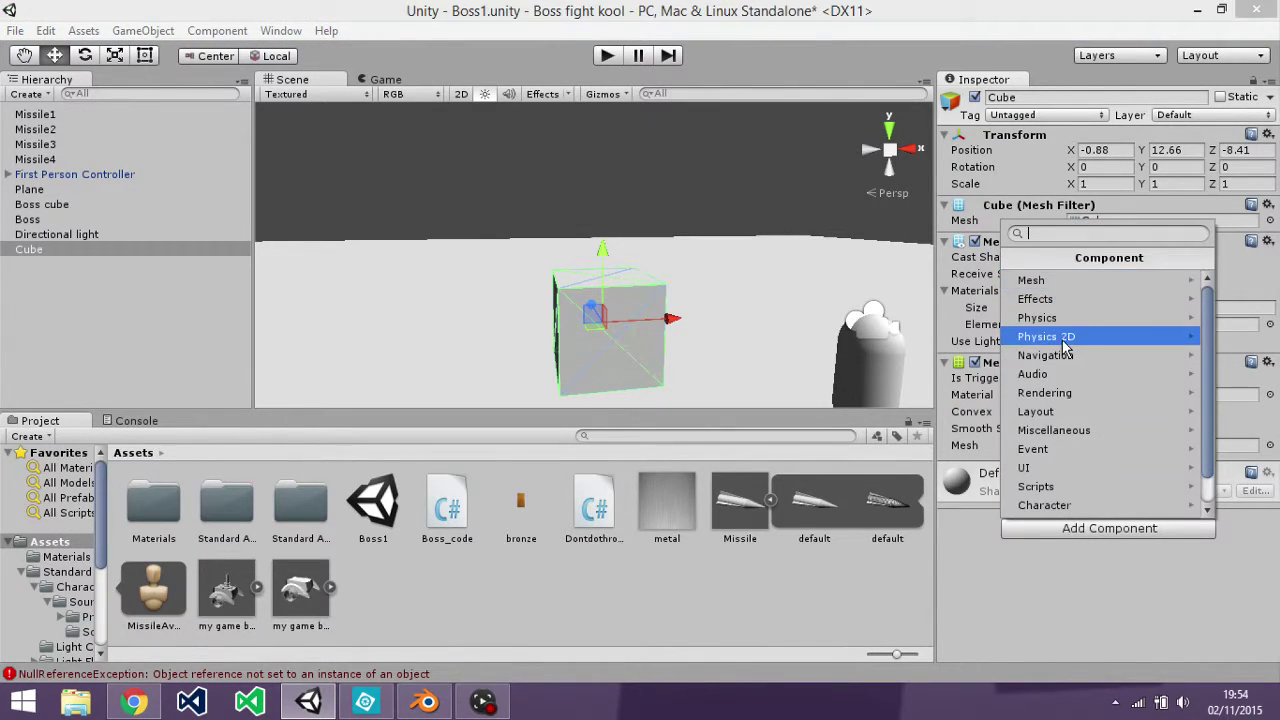
click(1060, 316)
click(1063, 283)
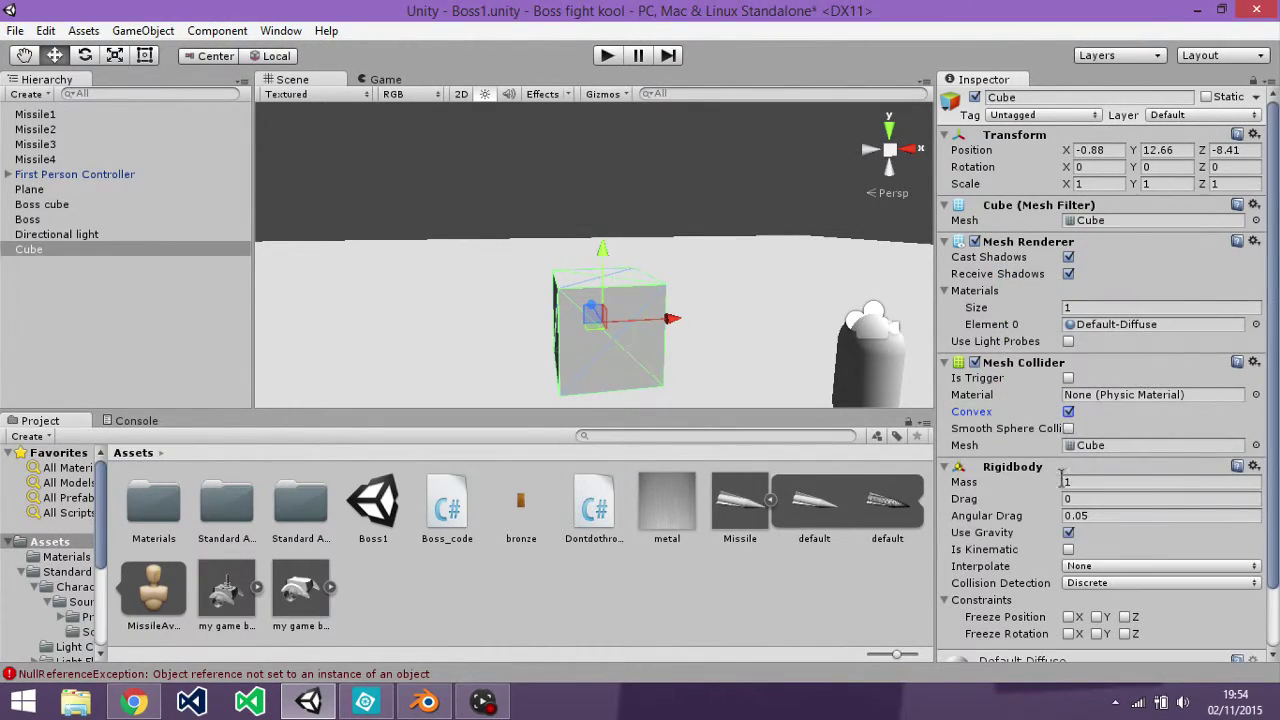
scroll(1047, 491, down, 2)
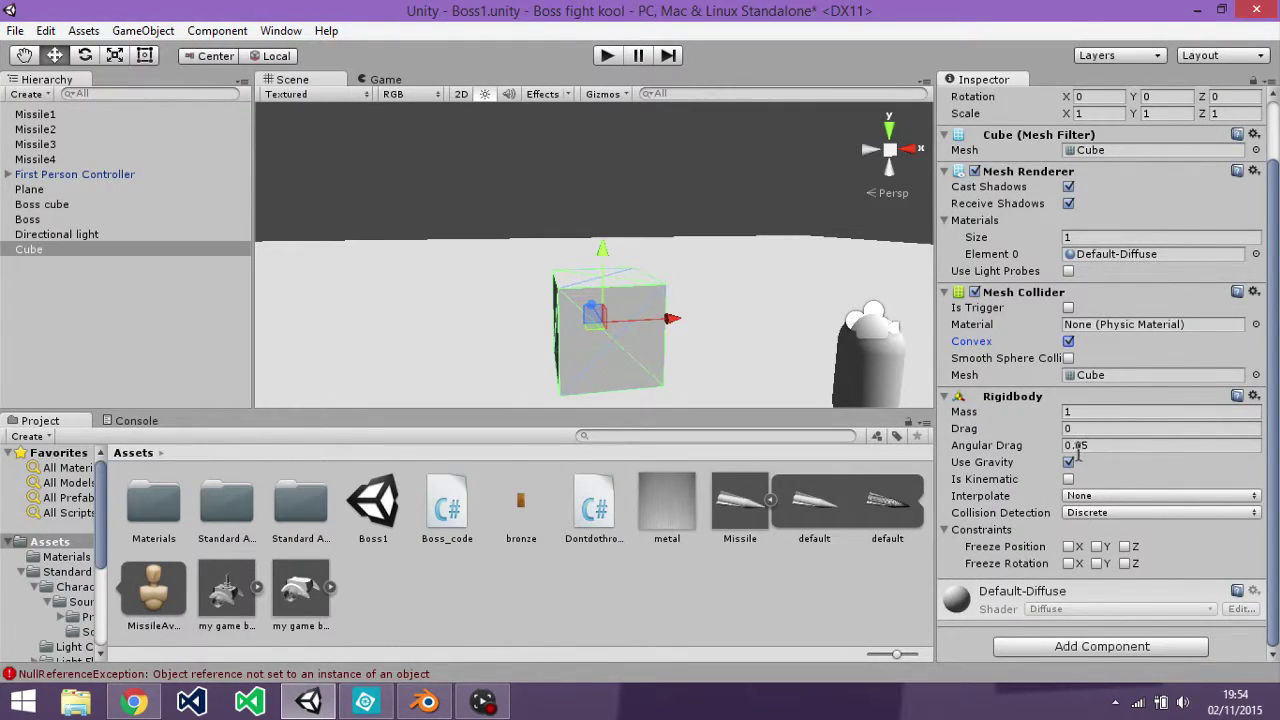
click(1068, 462)
click(40, 130)
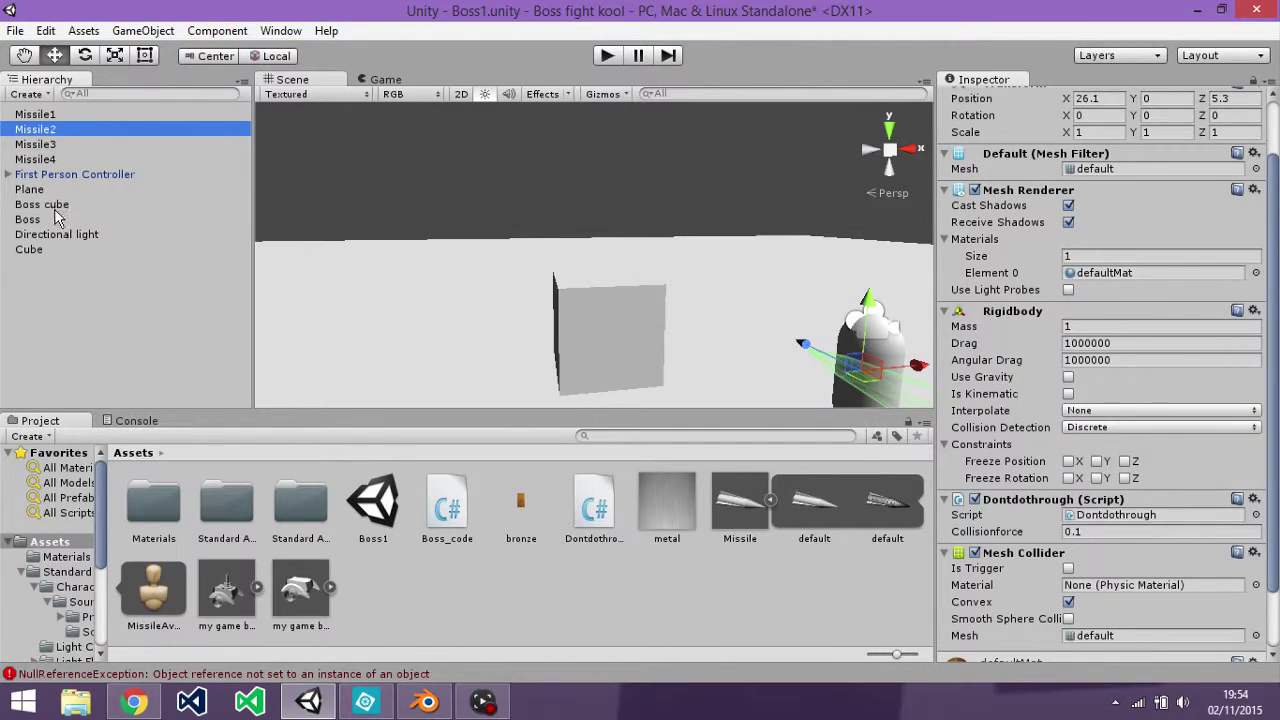
Reselect the Cube and frame it together with the capsule.
click(63, 232)
click(53, 267)
click(50, 254)
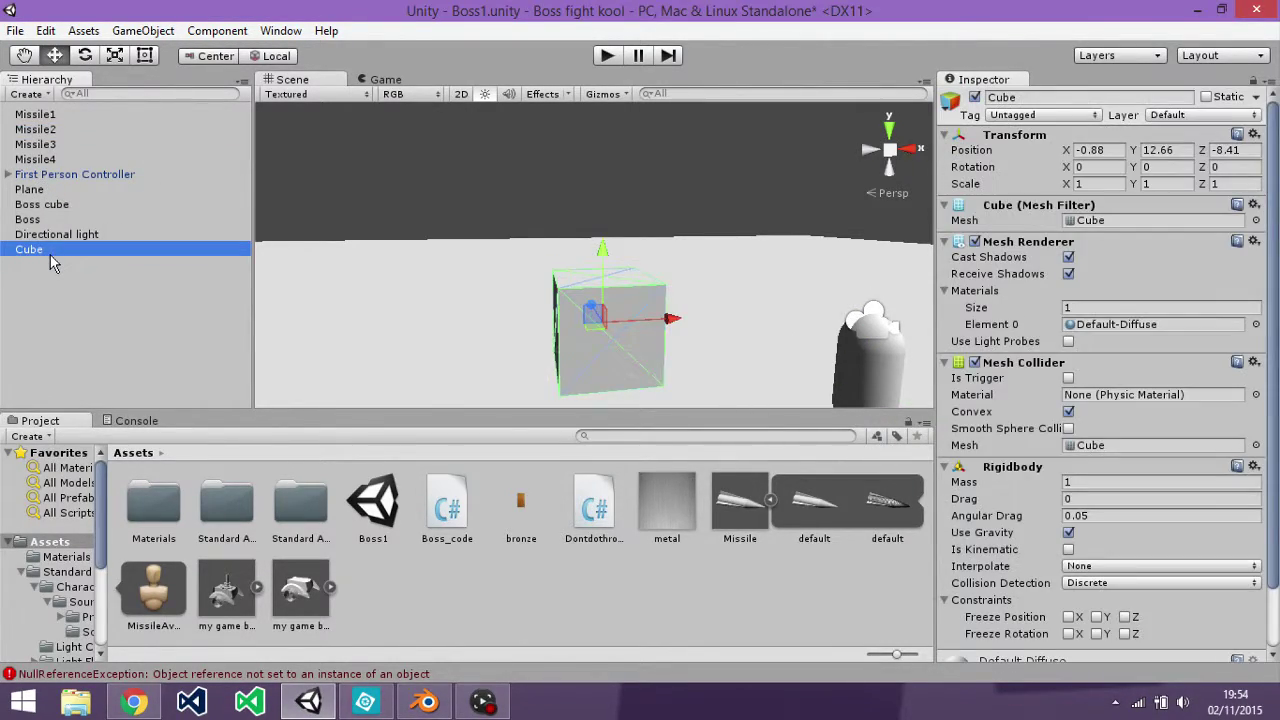
alt+drag(446, 240, 505, 280)
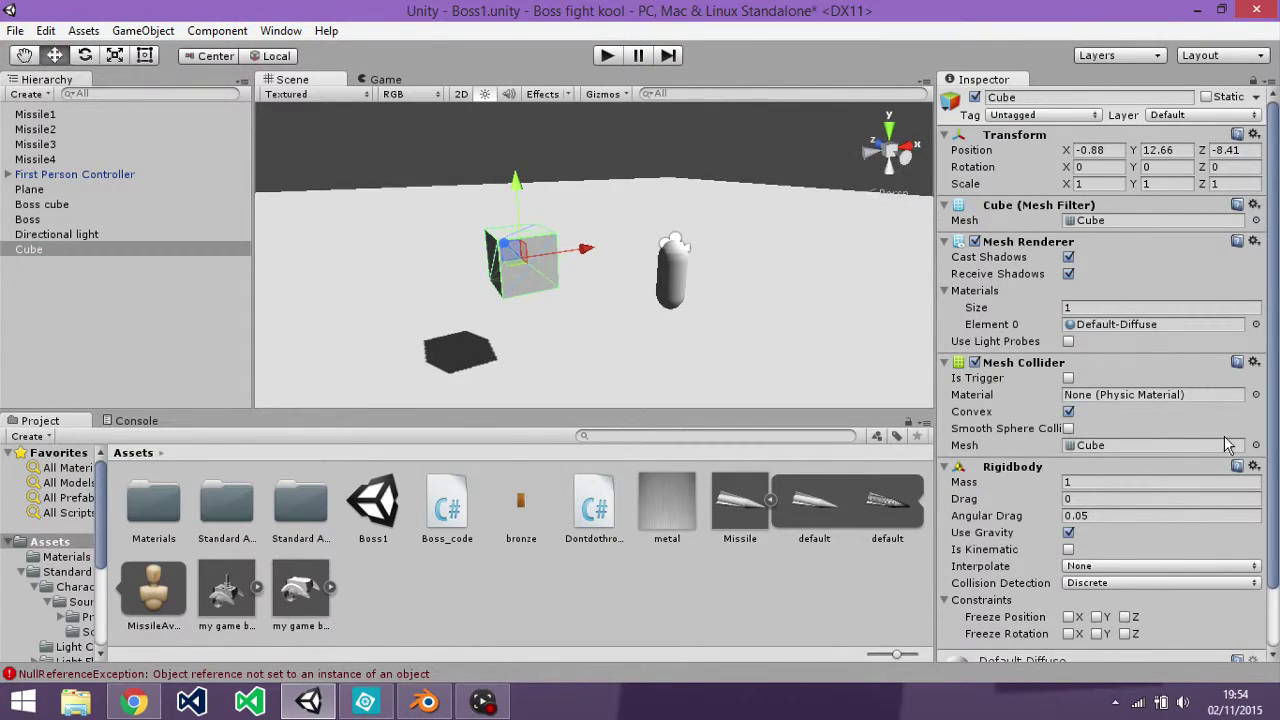
scroll(565, 300, up, 5)
scroll(560, 288, down, 5)
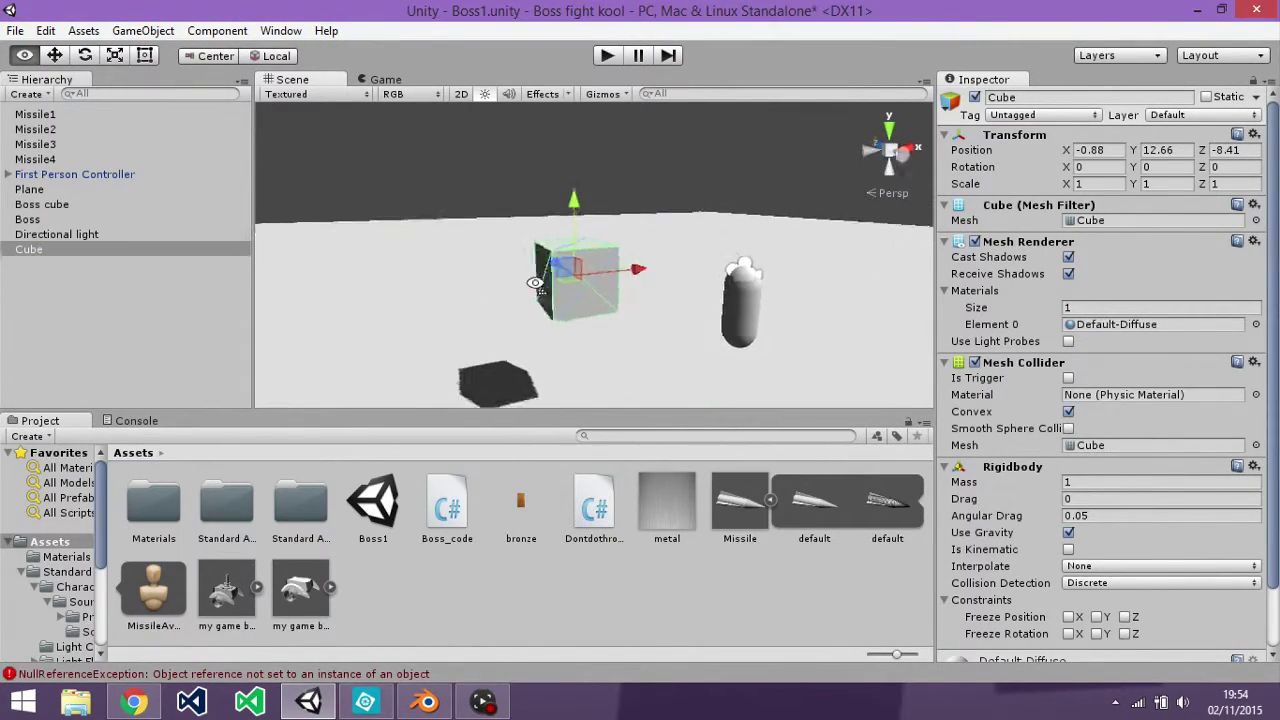
mouse_move(560, 288)
alt+mouse_down()
mouse_move(514, 280)
mouse_move(560, 270)
alt+mouse_up()
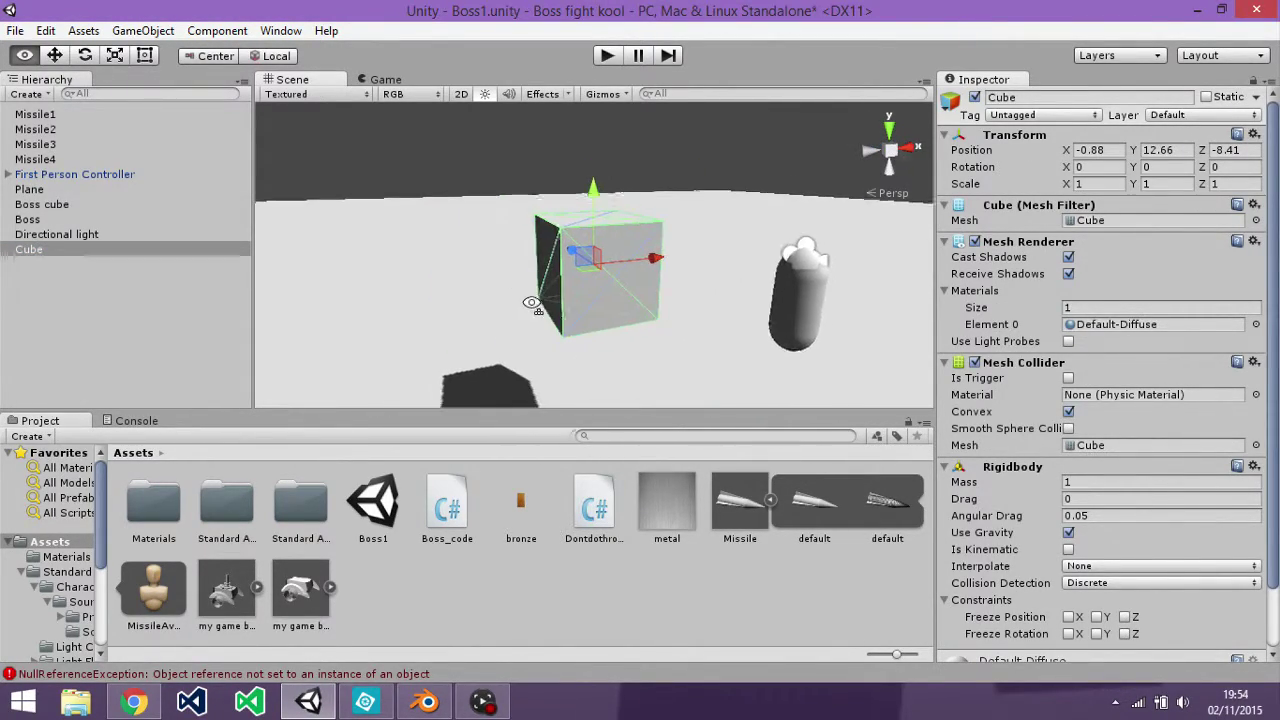
Turn off the cube's gravity and set Angular Drag 100000 and Drag 10000000.
click(1131, 484)
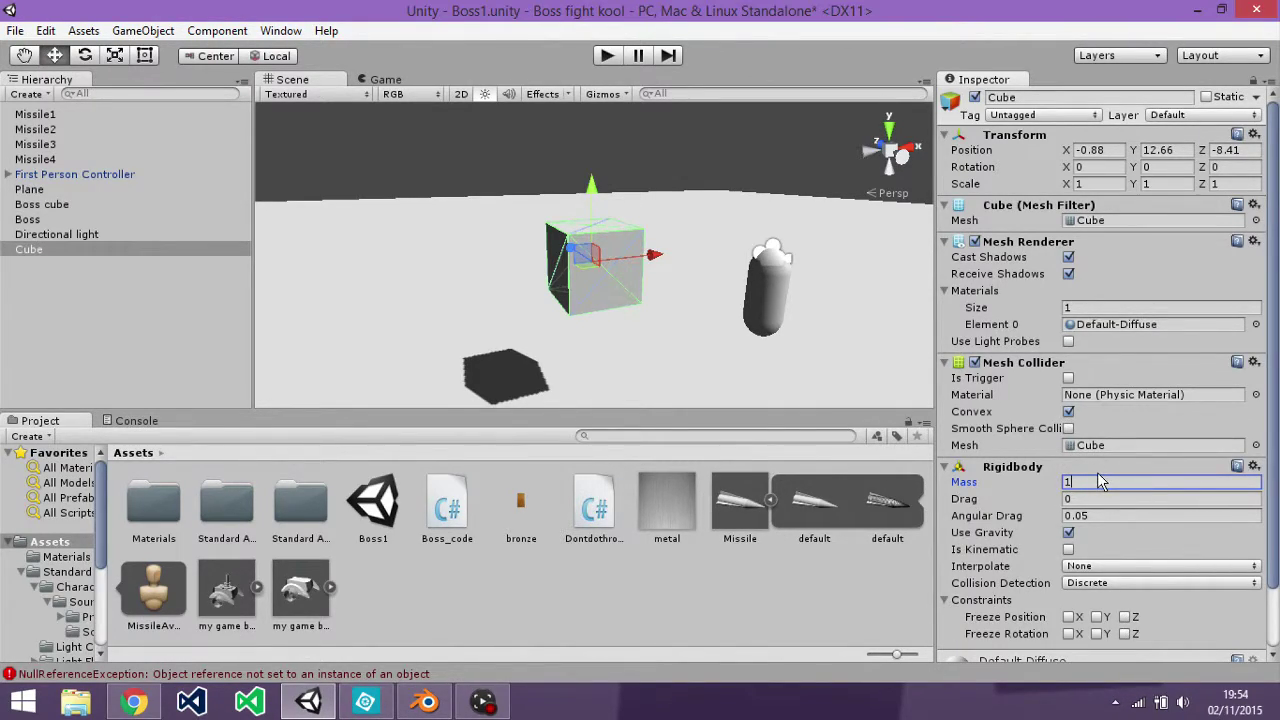
click(1068, 532)
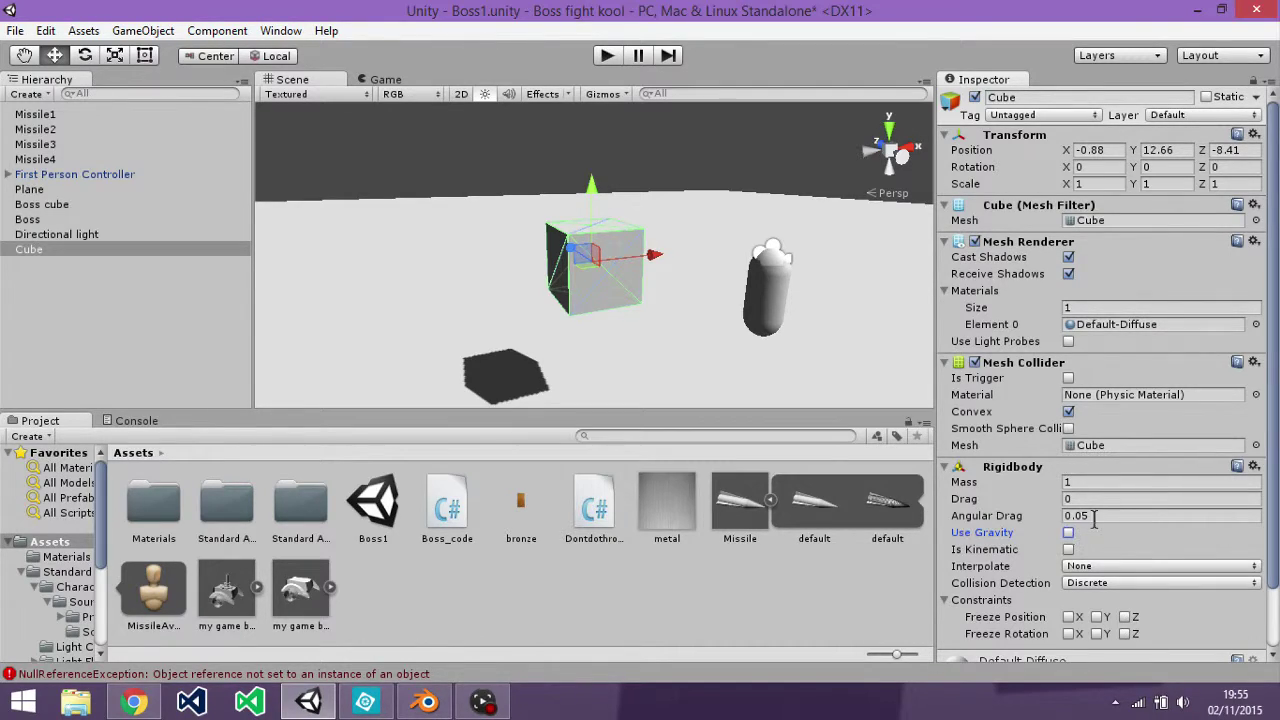
click(1107, 517)
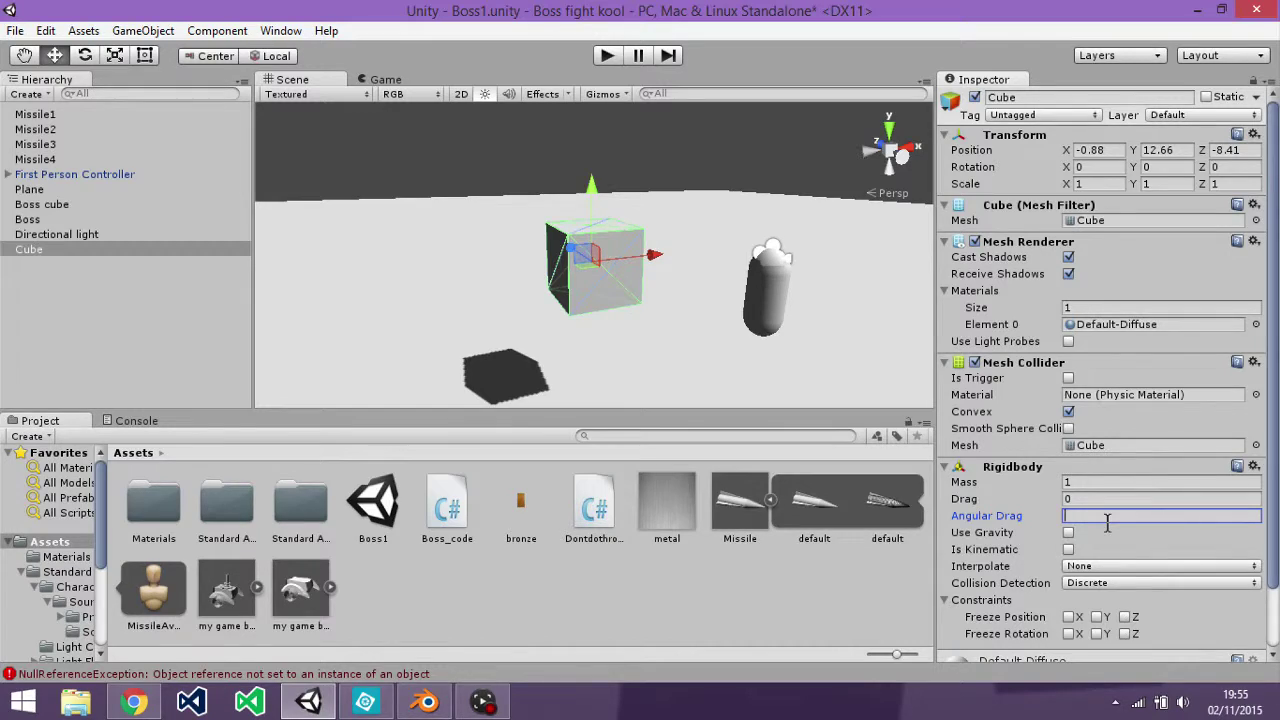
text(100000)
click(1081, 499)
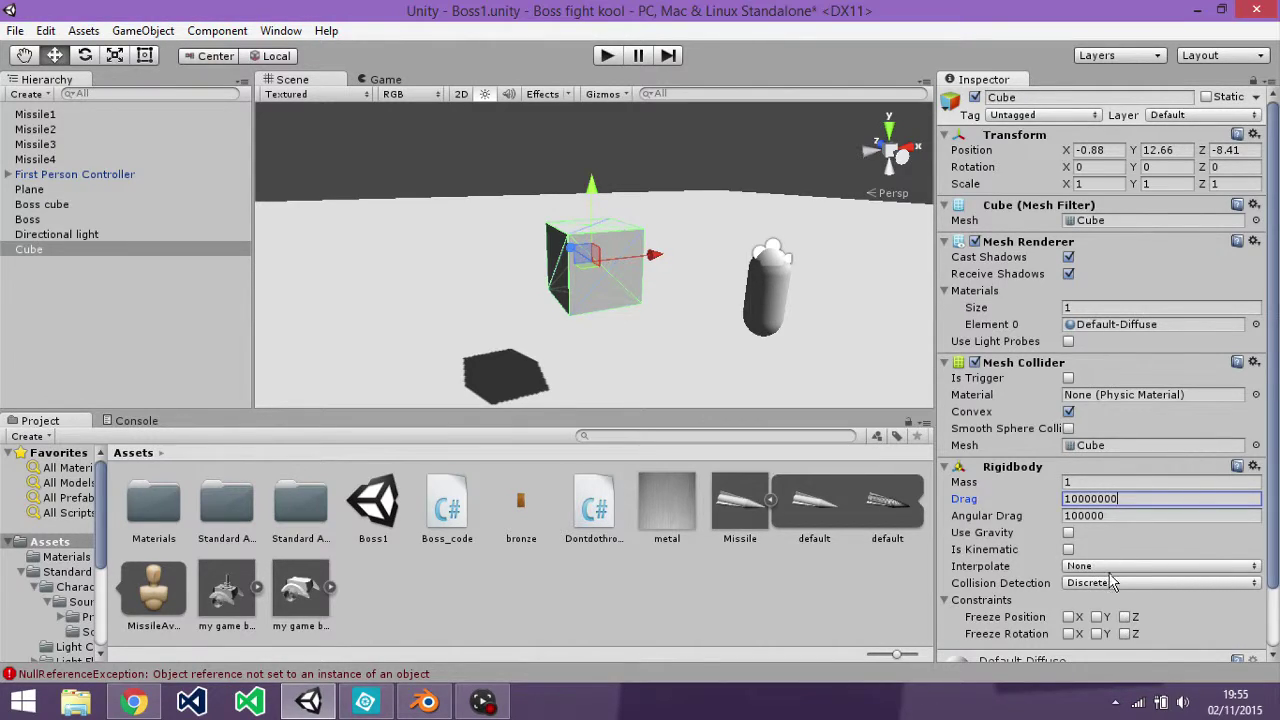
scroll(1113, 583, down, 3)
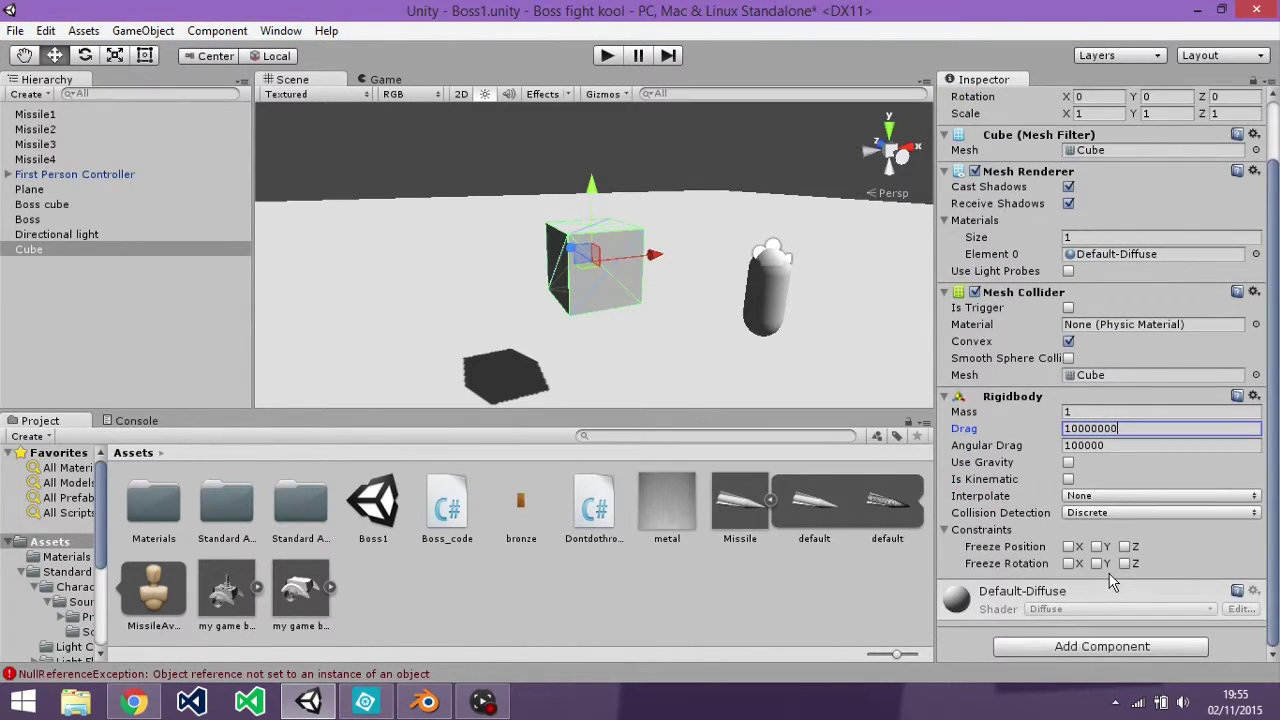
click(1082, 648)
Search the Add Component list and start a new script, then cancel it.
scroll(1046, 486, down, 1)
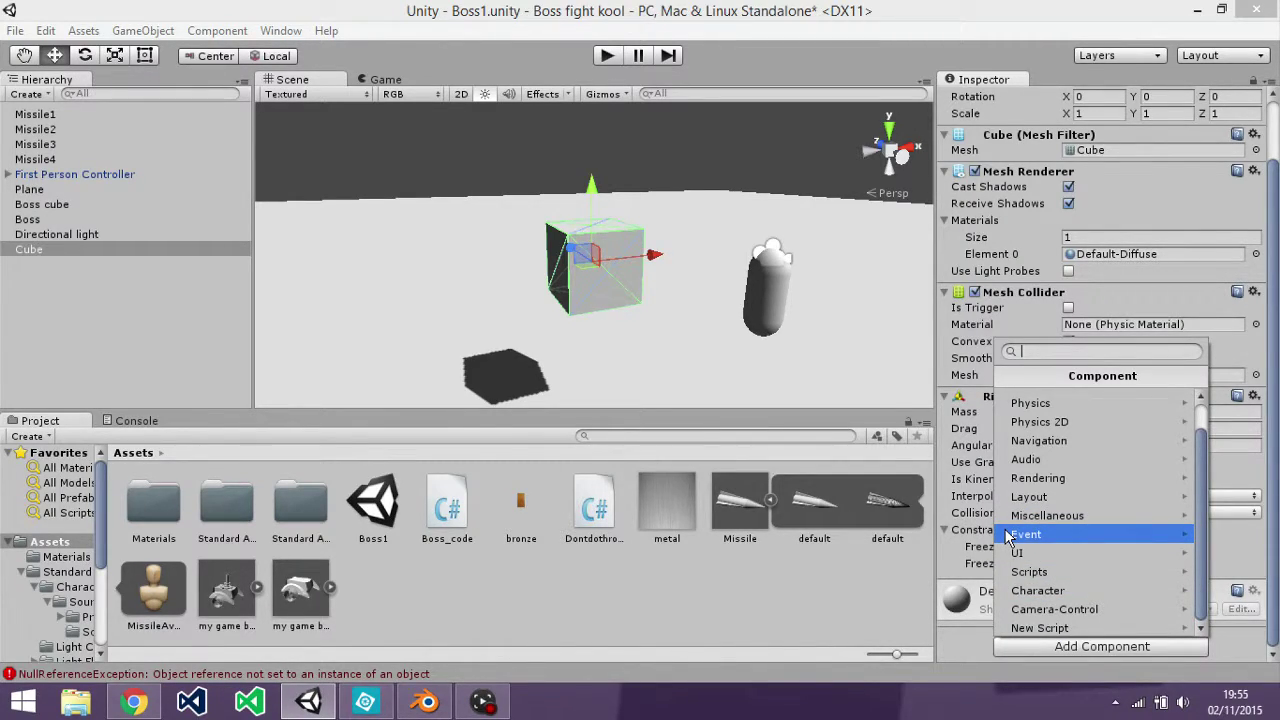
text(w)
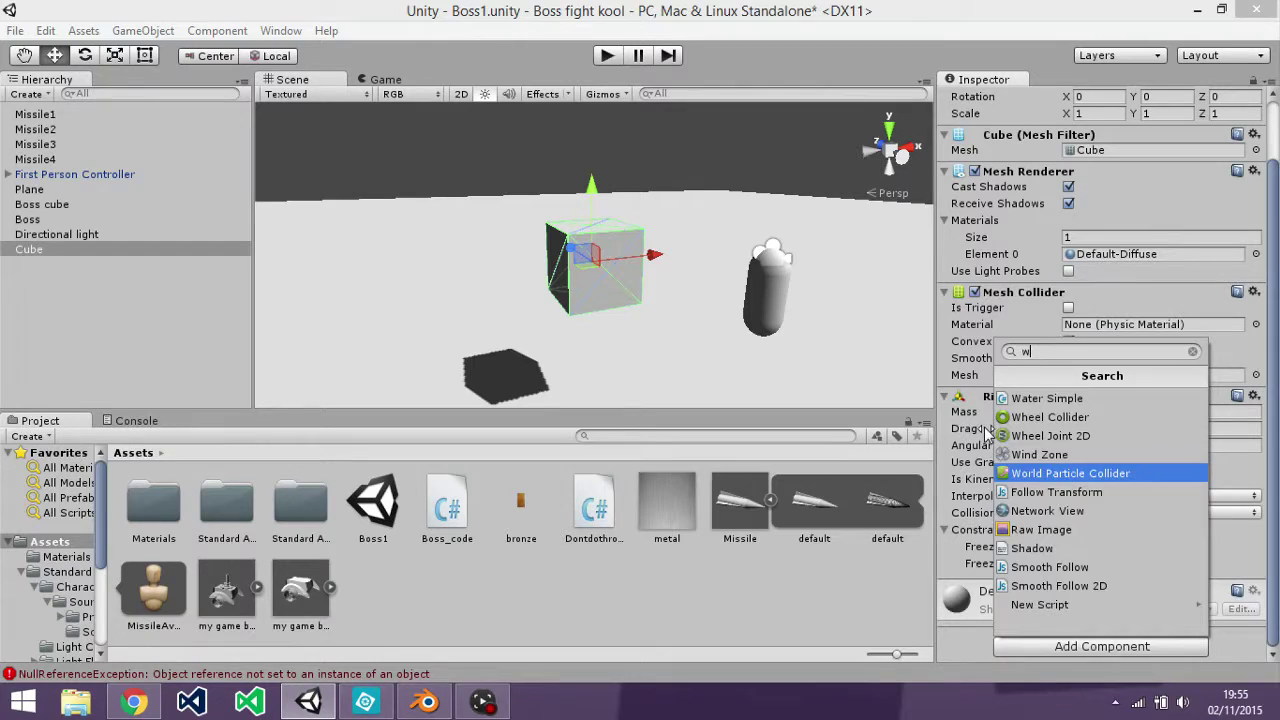
key(BackSpace)
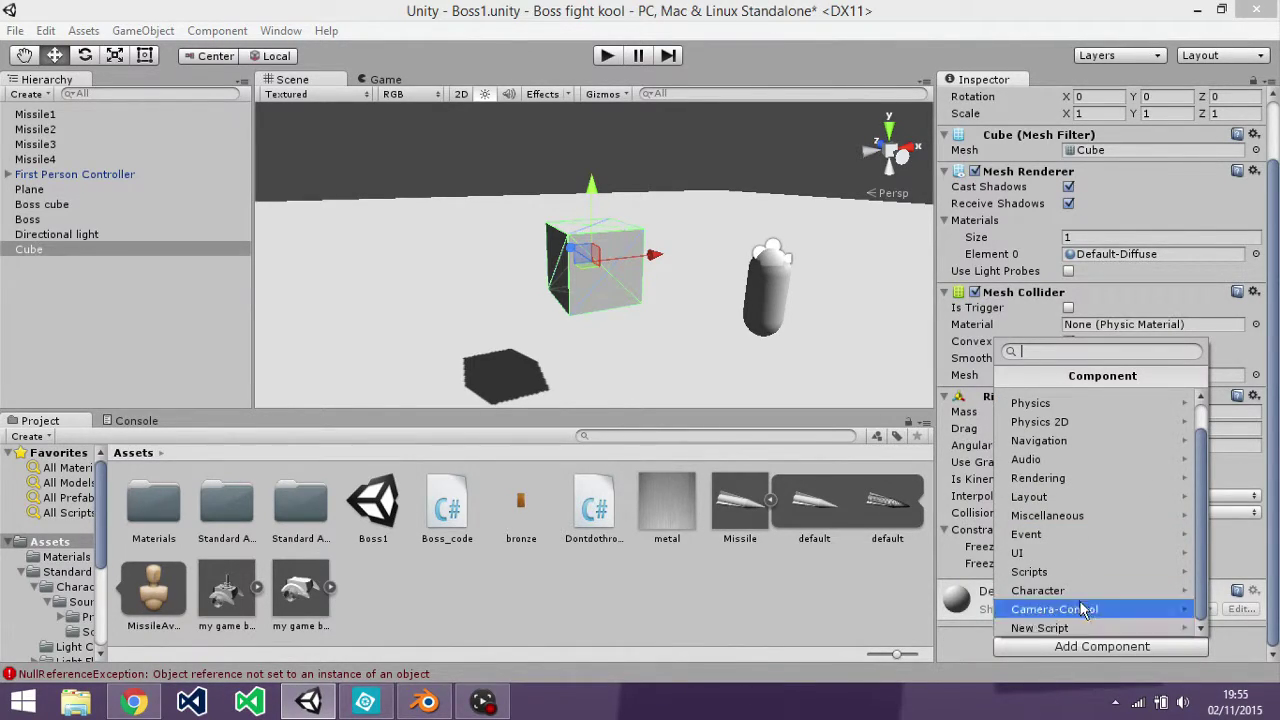
click(1091, 630)
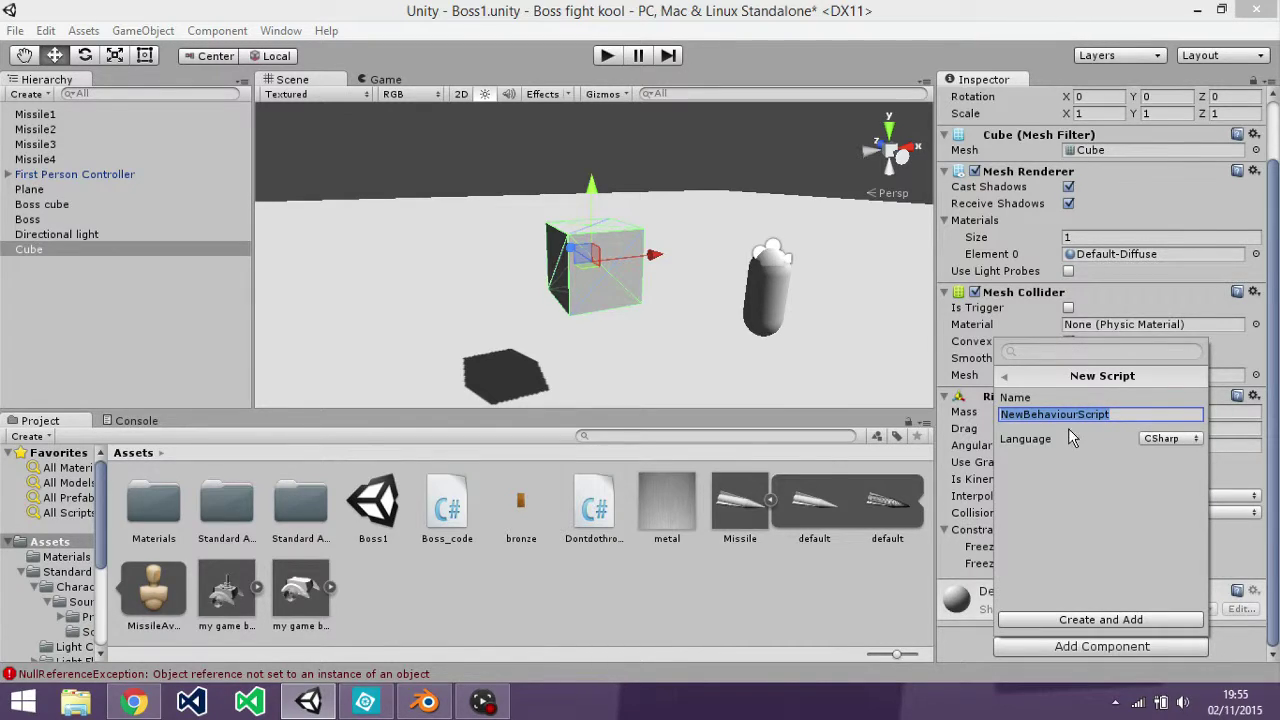
click(1220, 646)
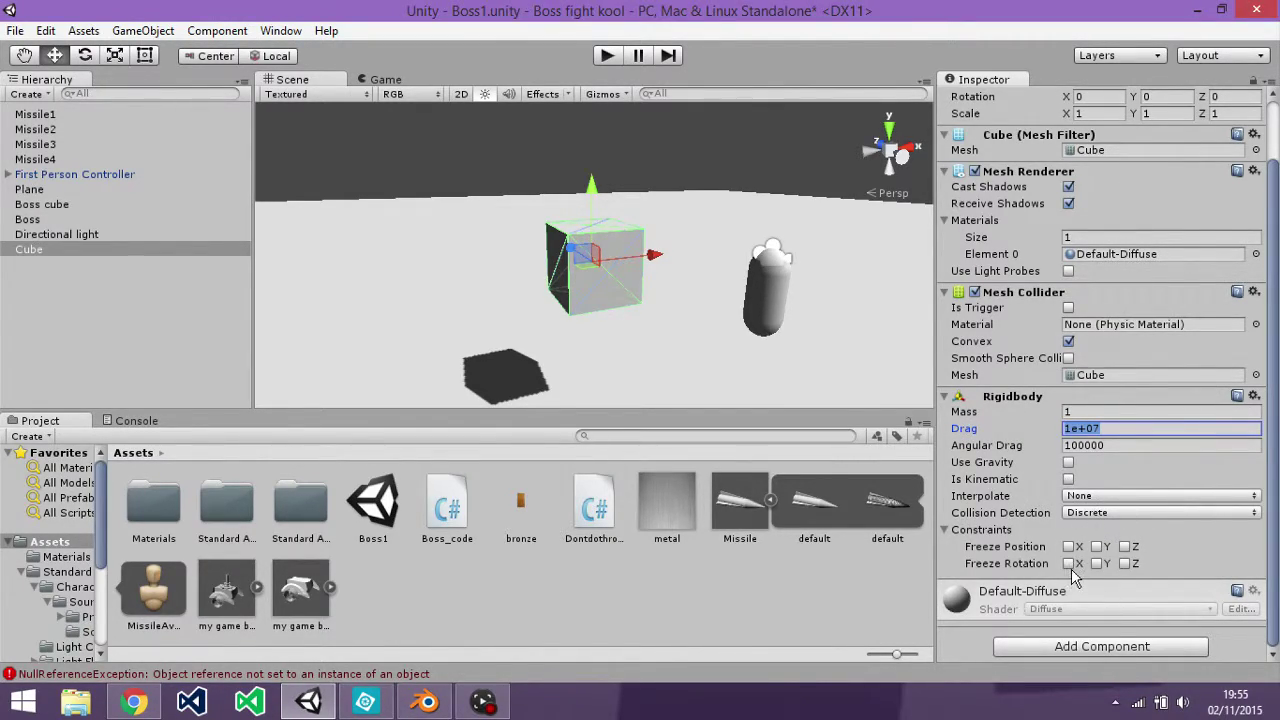
Select Missile2 and open its Dontdothrough script in MonoDevelop.
click(34, 131)
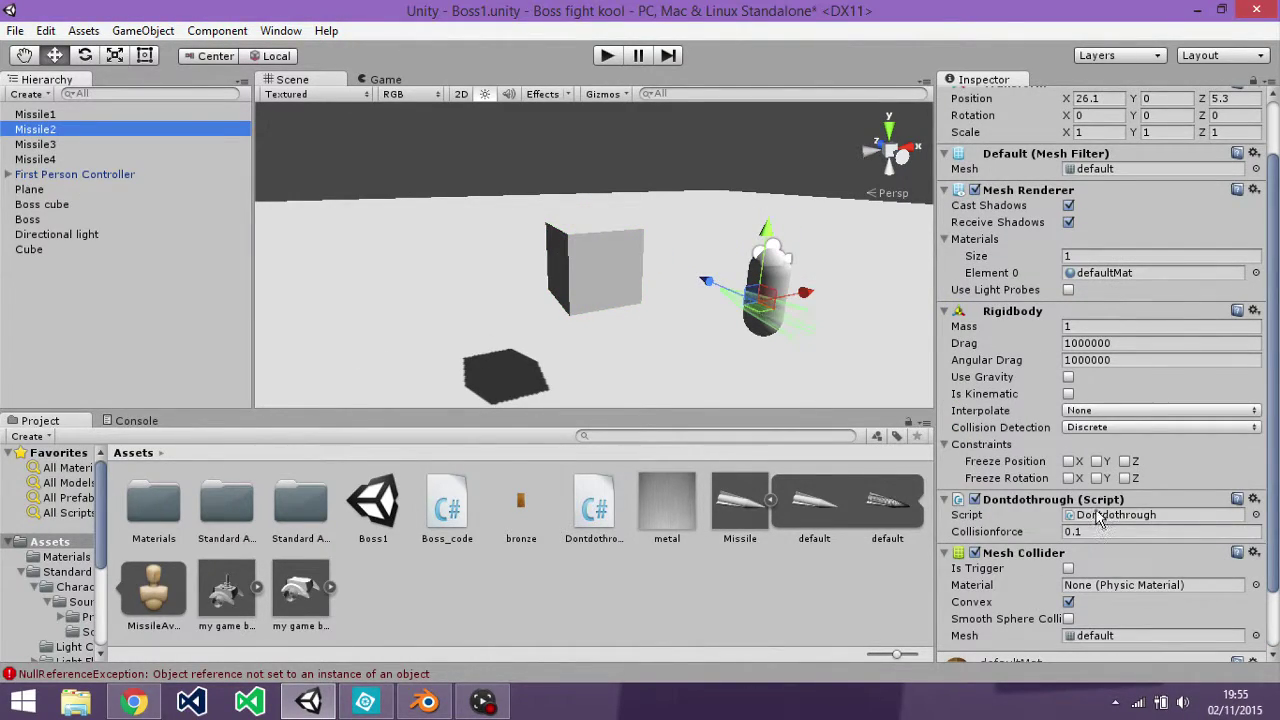
click(1095, 515)
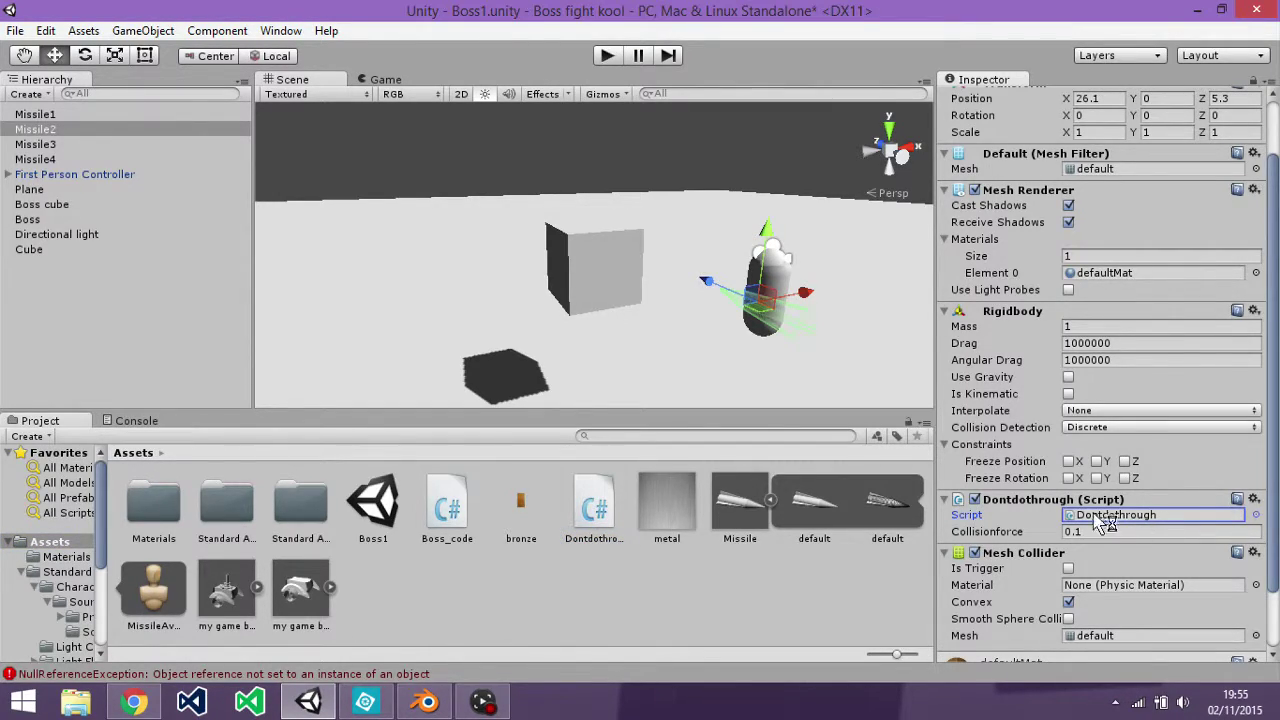
double_click(1118, 512)
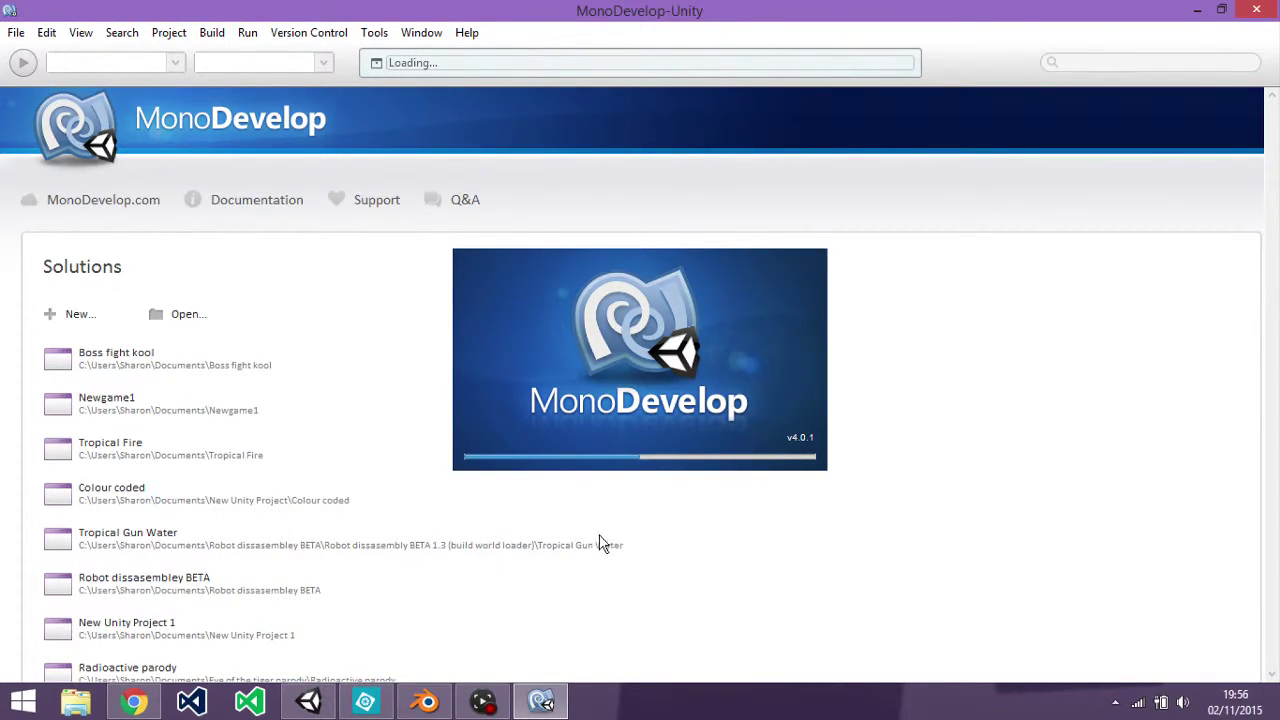
Scroll through Dontdothrough.cs to read its OnCollisionEnter code.
mouse_move(541, 700)
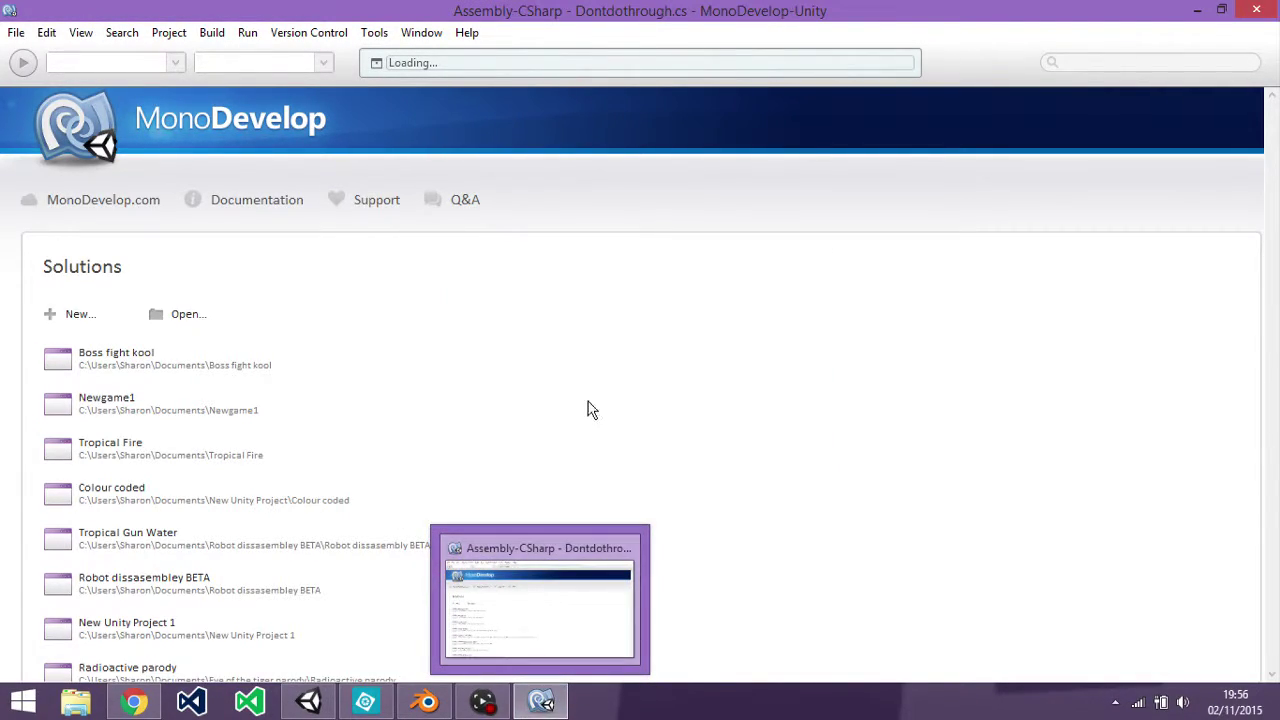
scroll(409, 309, down, 4)
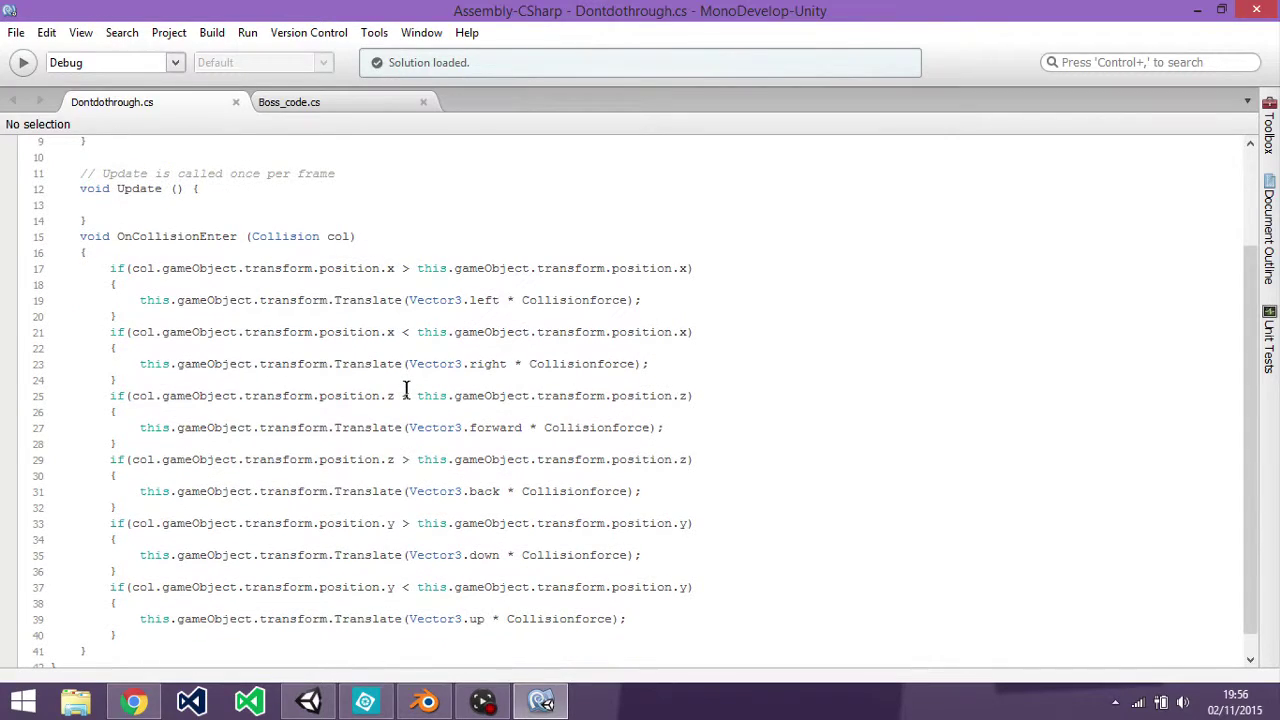
scroll(408, 383, up, 3)
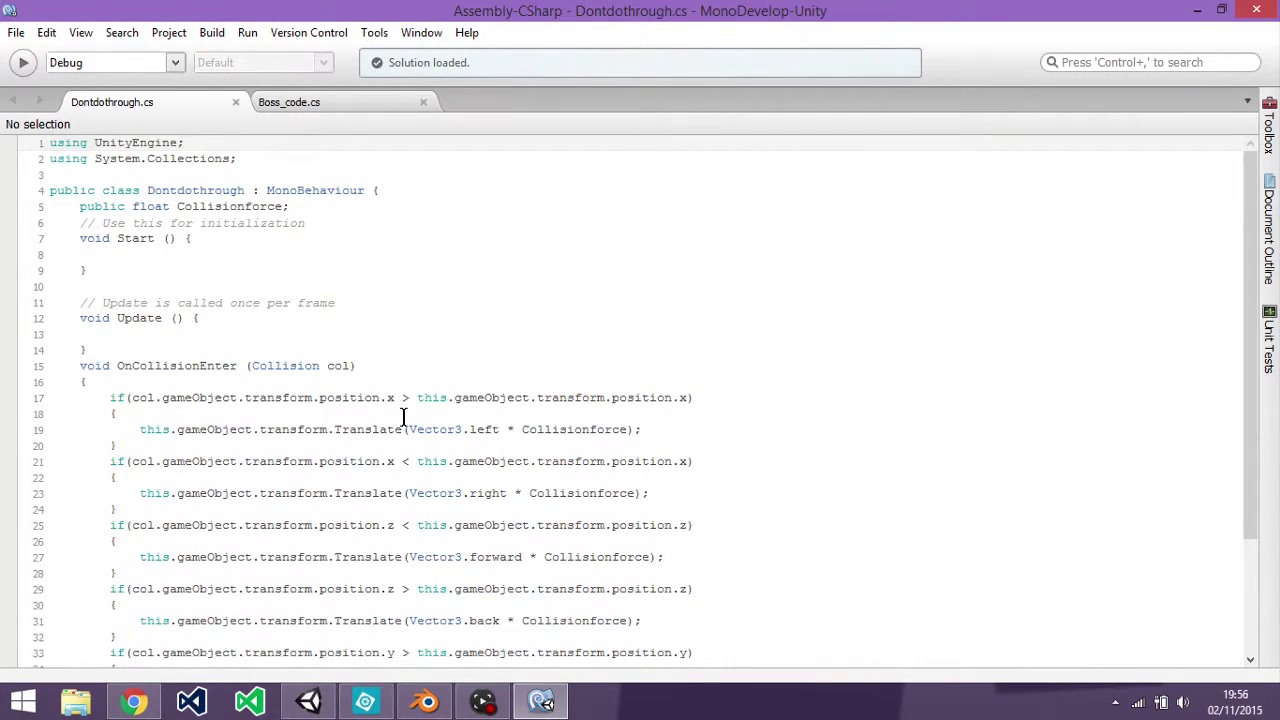
scroll(203, 289, down, 3)
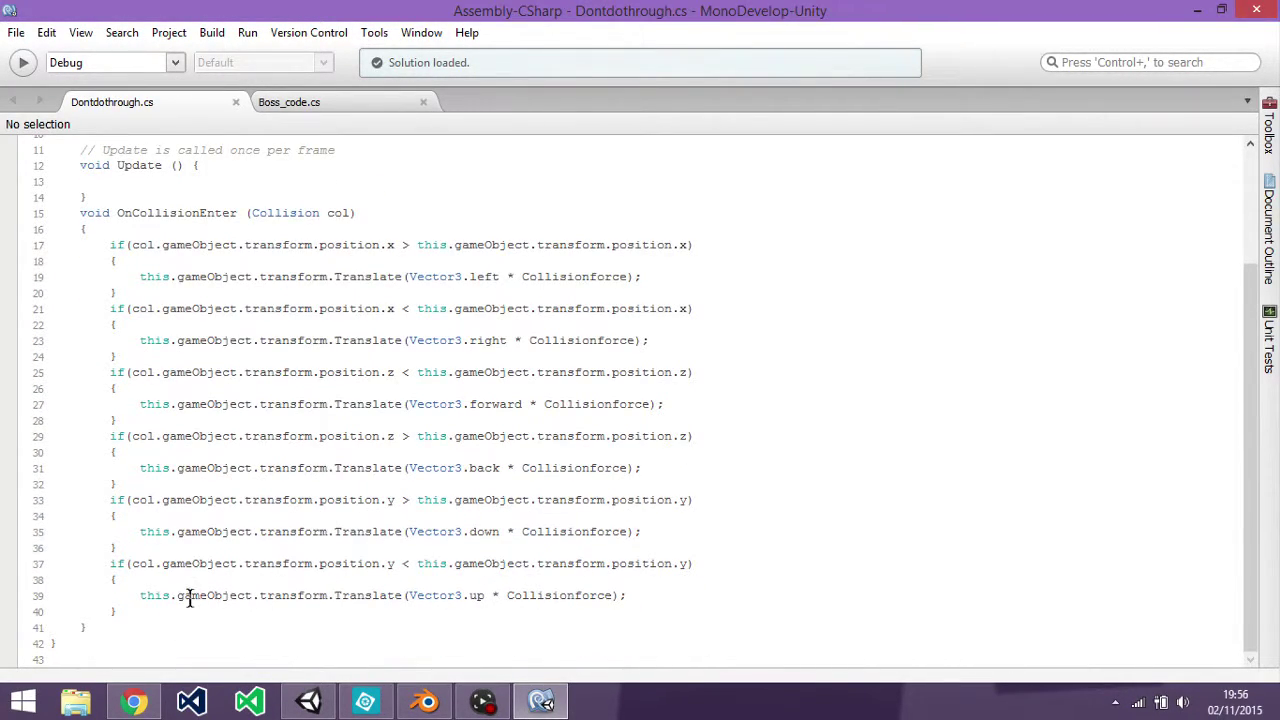
scroll(195, 596, up, 1)
drag(162, 341, 244, 341)
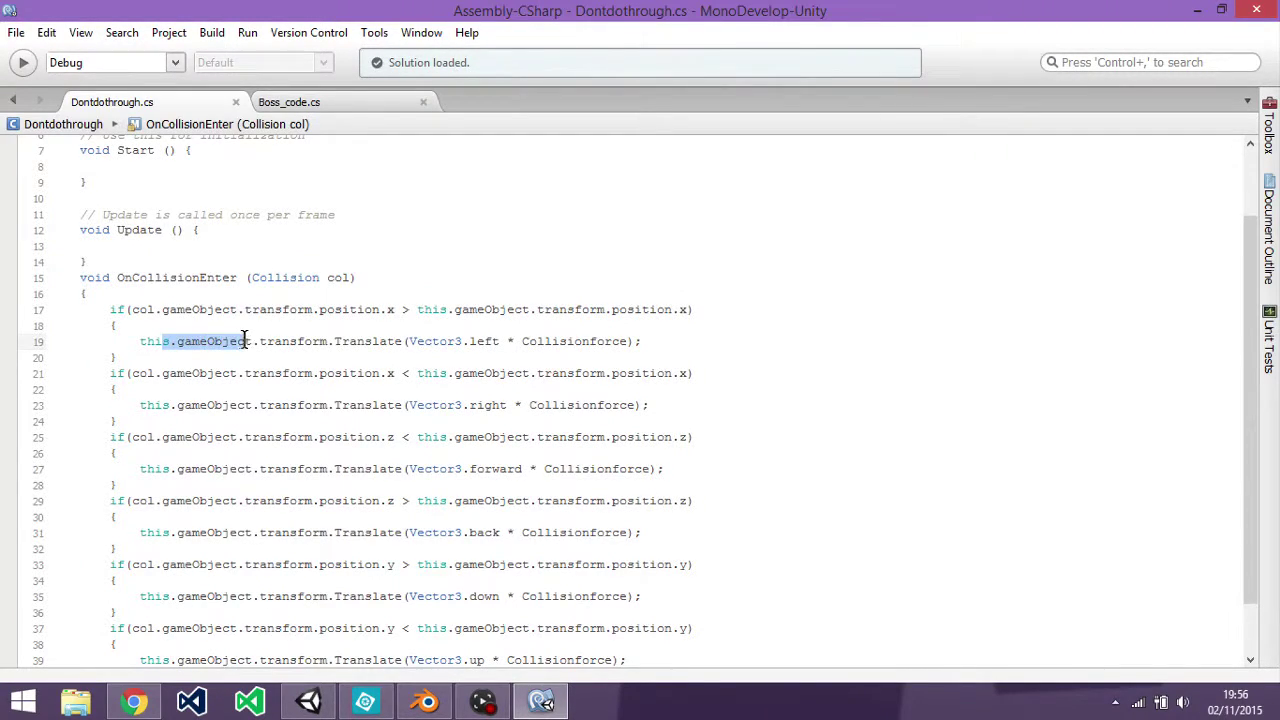
click(233, 331)
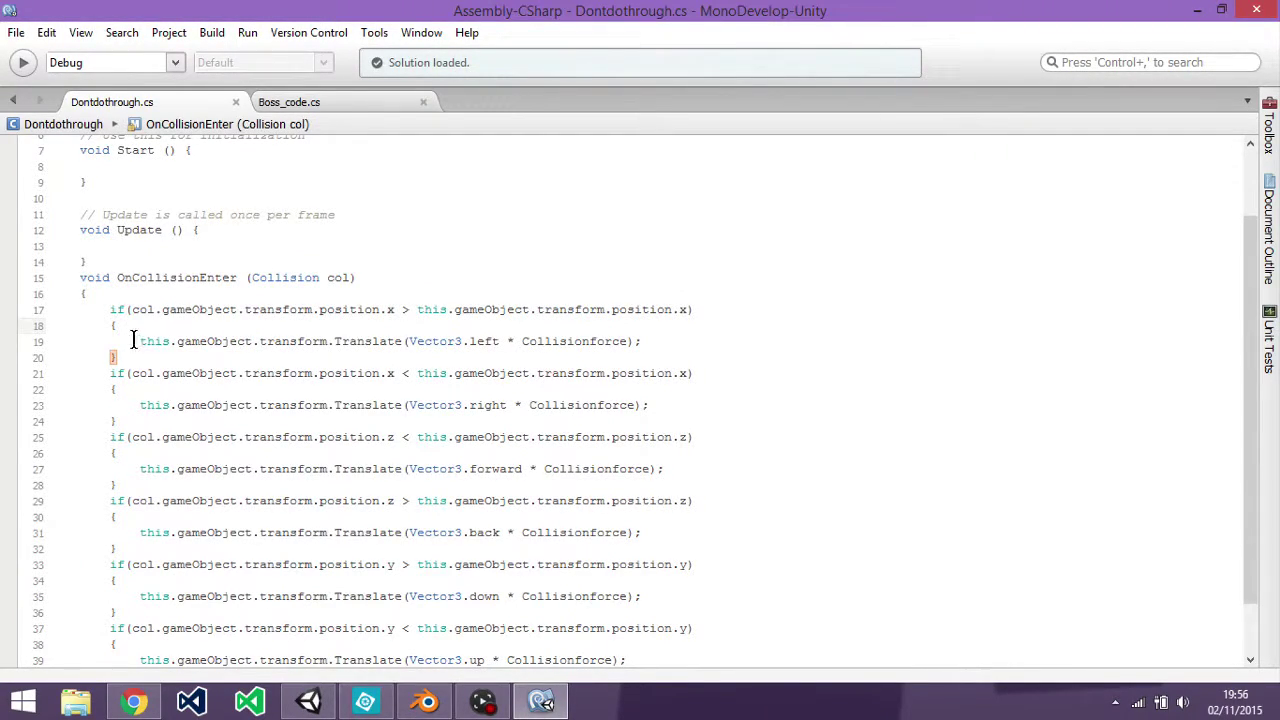
drag(137, 341, 328, 341)
drag(473, 350, 677, 337)
click(271, 198)
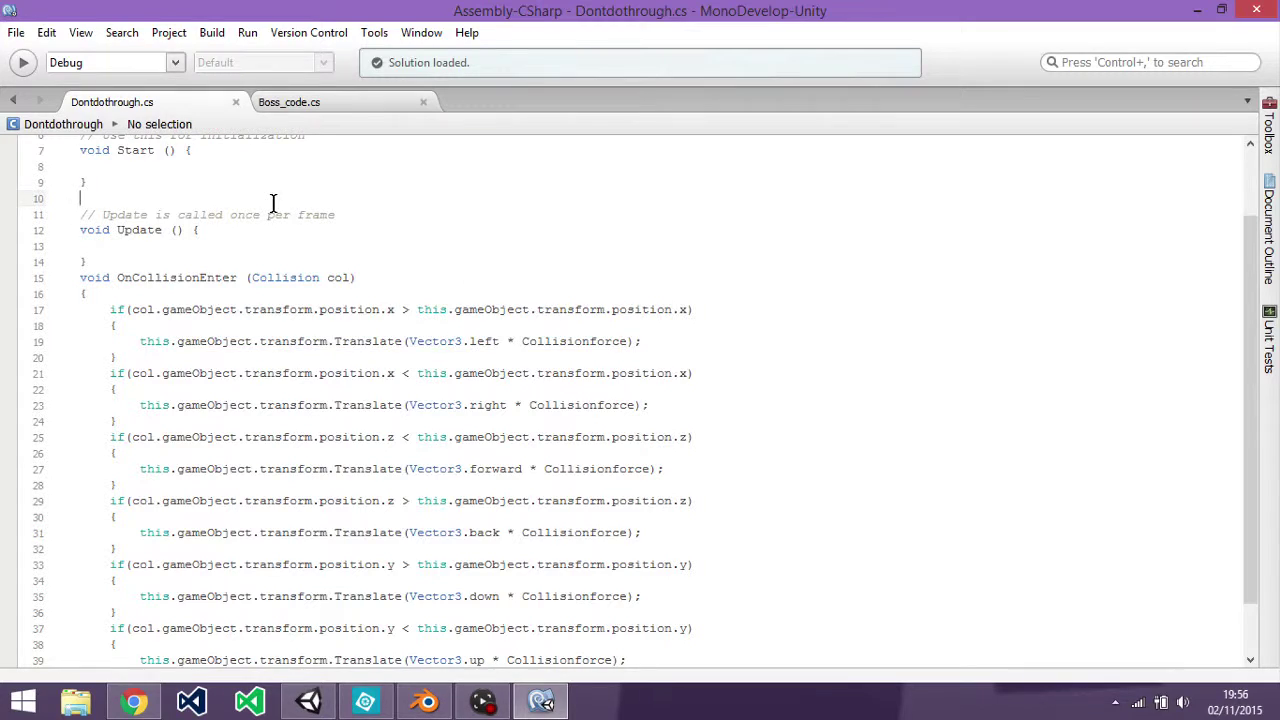
scroll(243, 362, up, 1)
drag(140, 407, 440, 407)
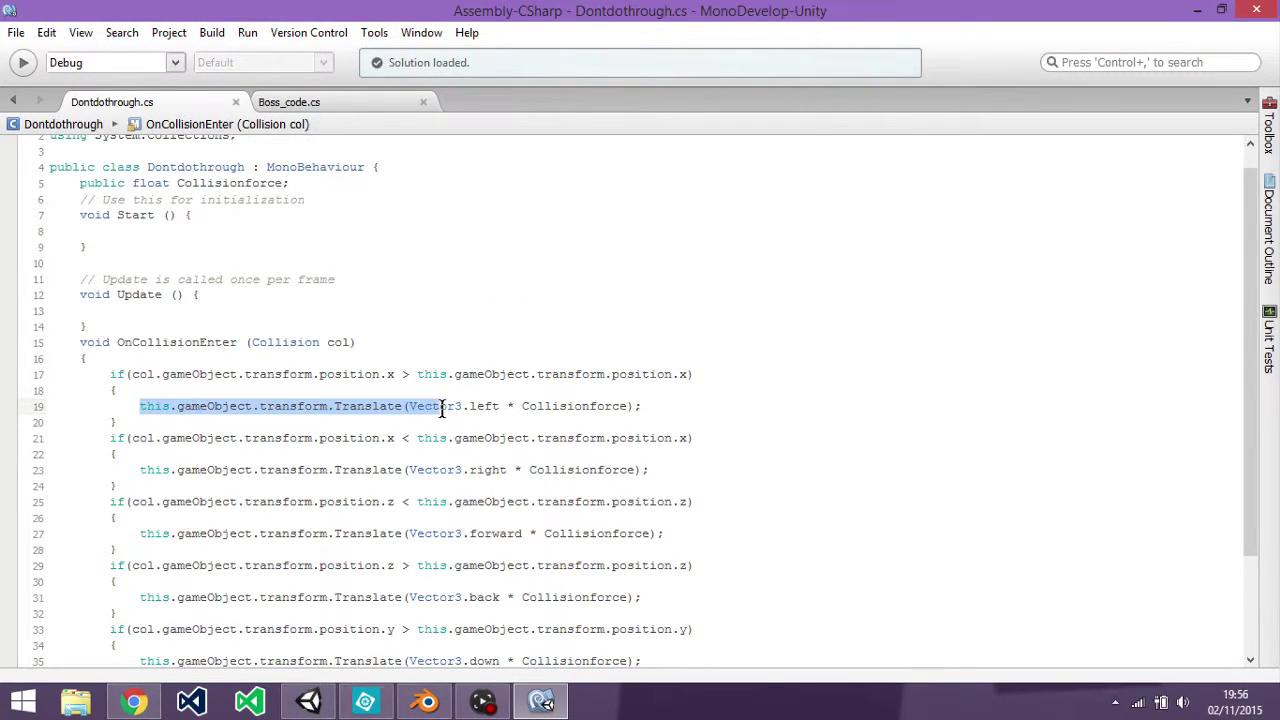
click(308, 701)
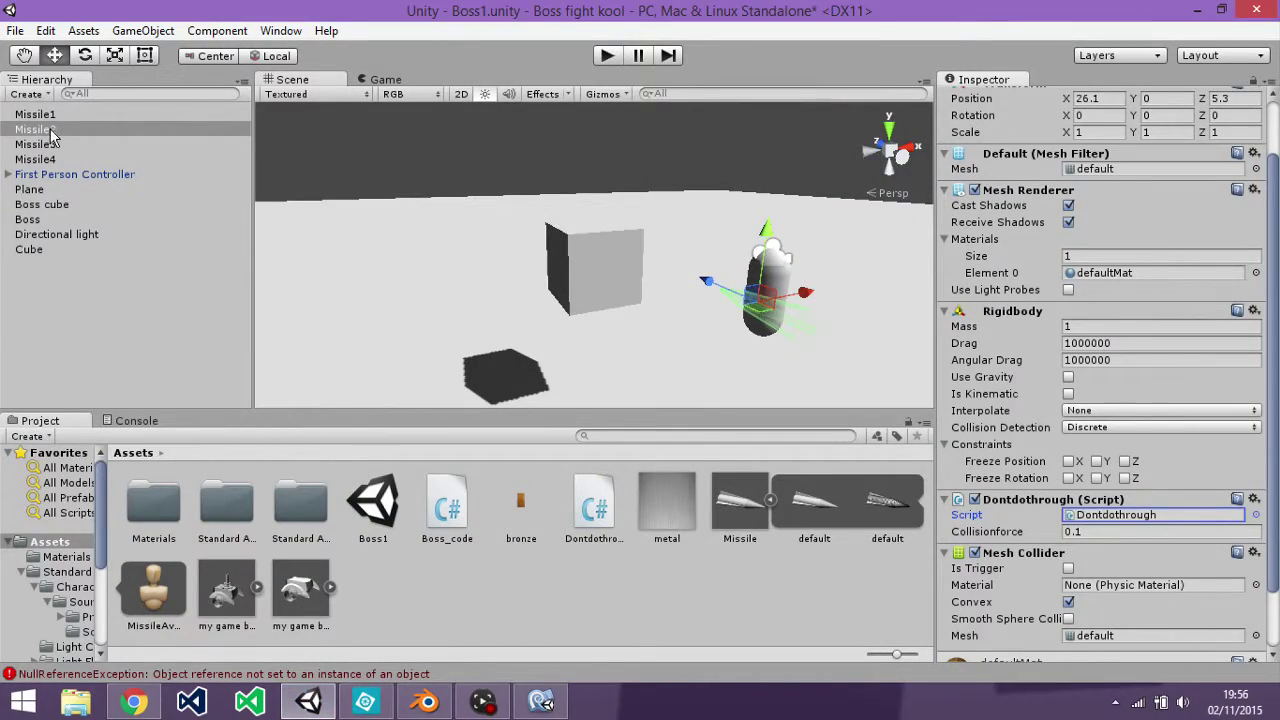
click(541, 701)
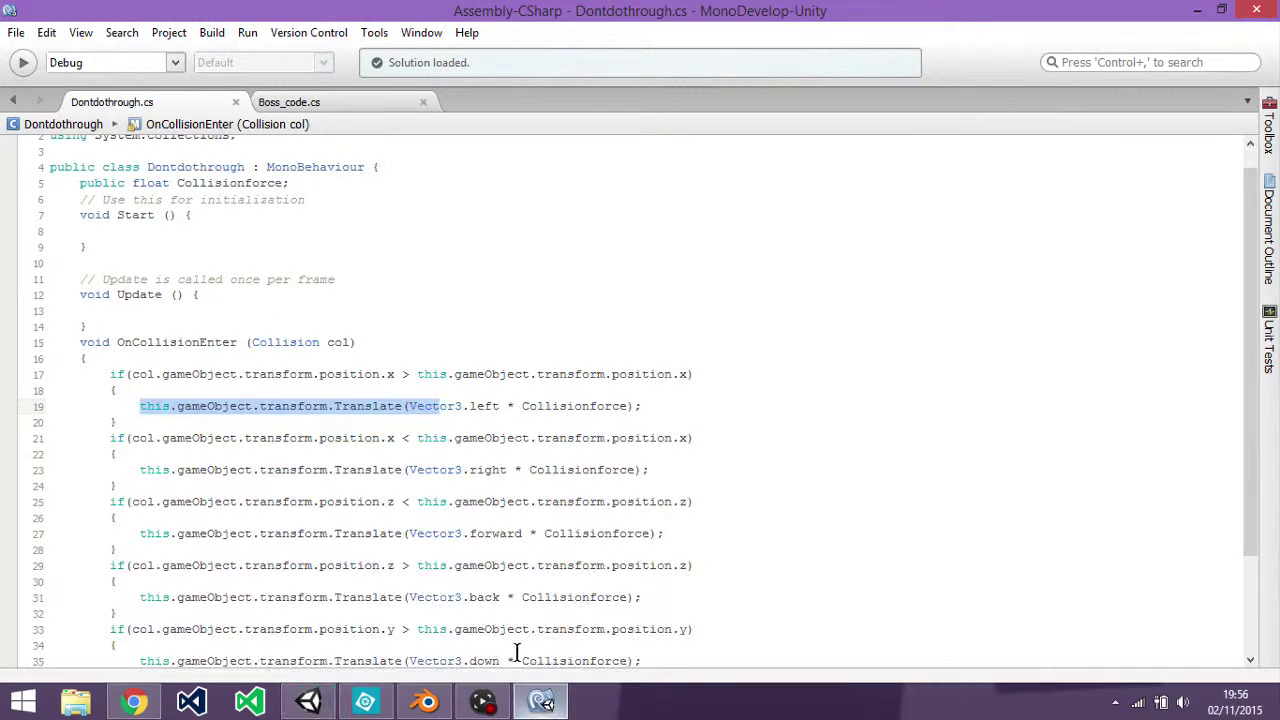
click(165, 374)
drag(140, 404, 709, 424)
click(147, 374)
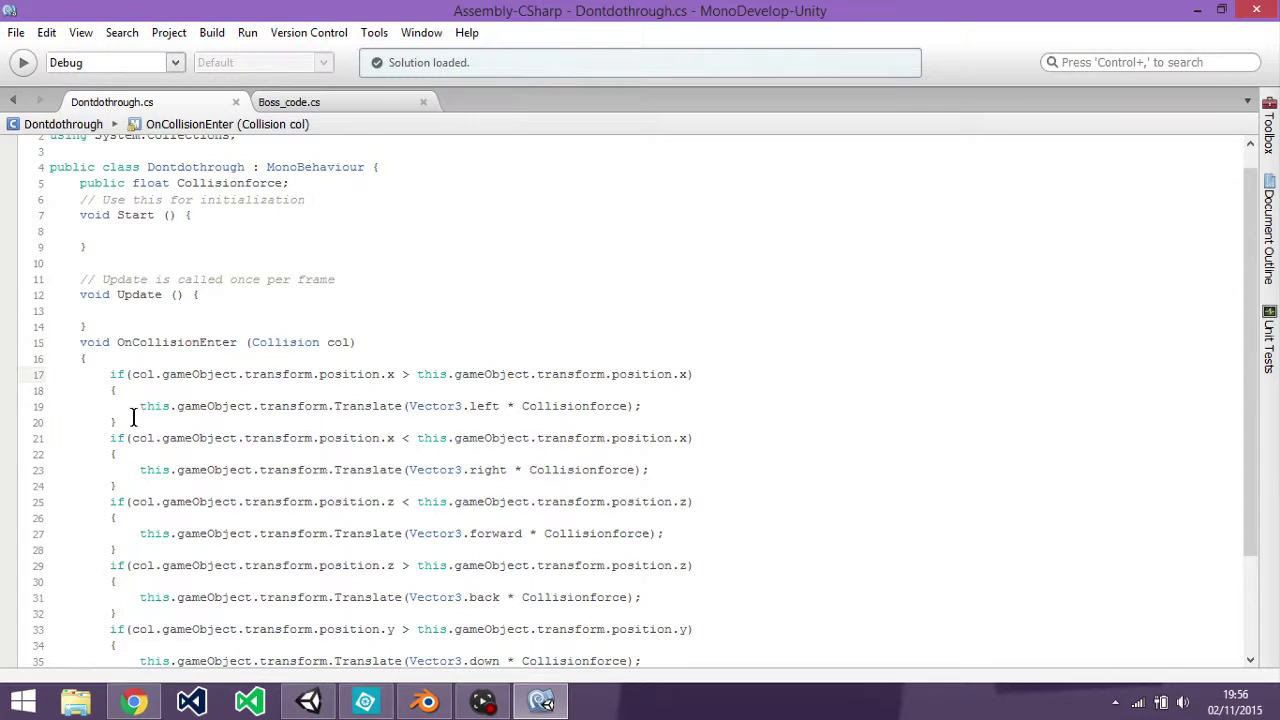
scroll(97, 309, up, 1)
scroll(129, 289, down, 4)
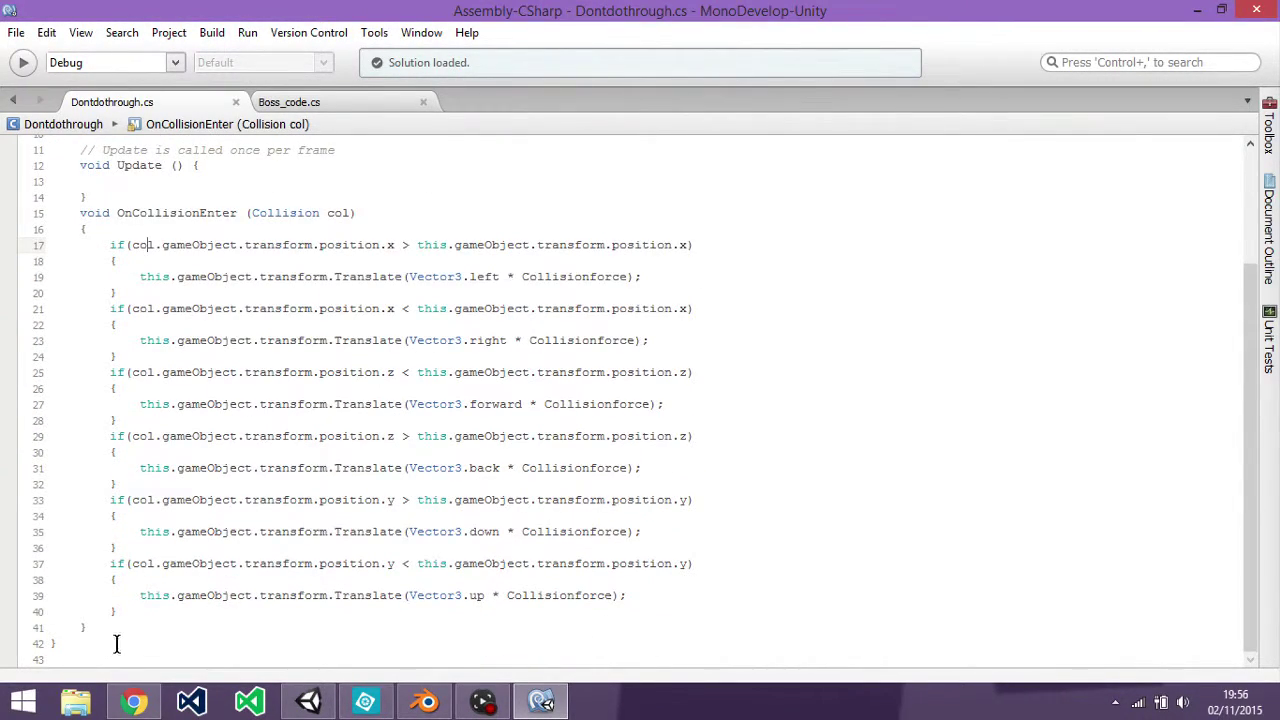
drag(71, 660, 20, 192)
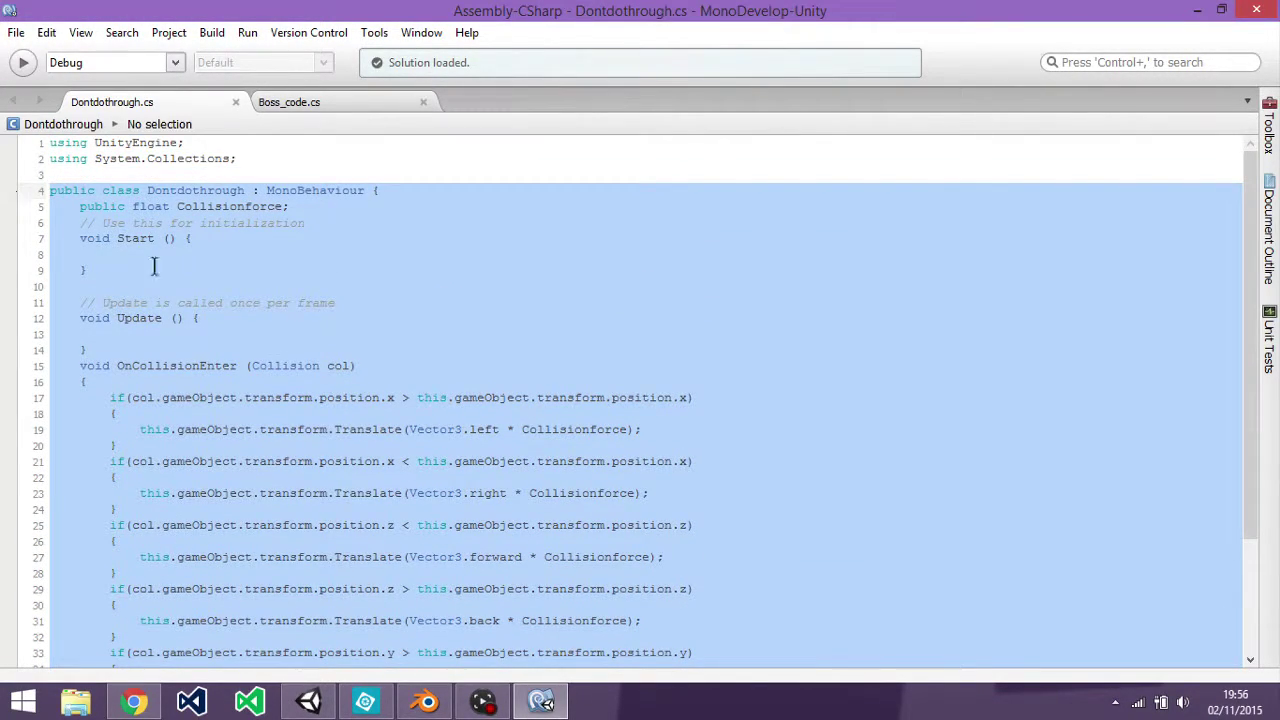
Highlight the Dontdothrough class header and the closing brace on line 42.
click(96, 177)
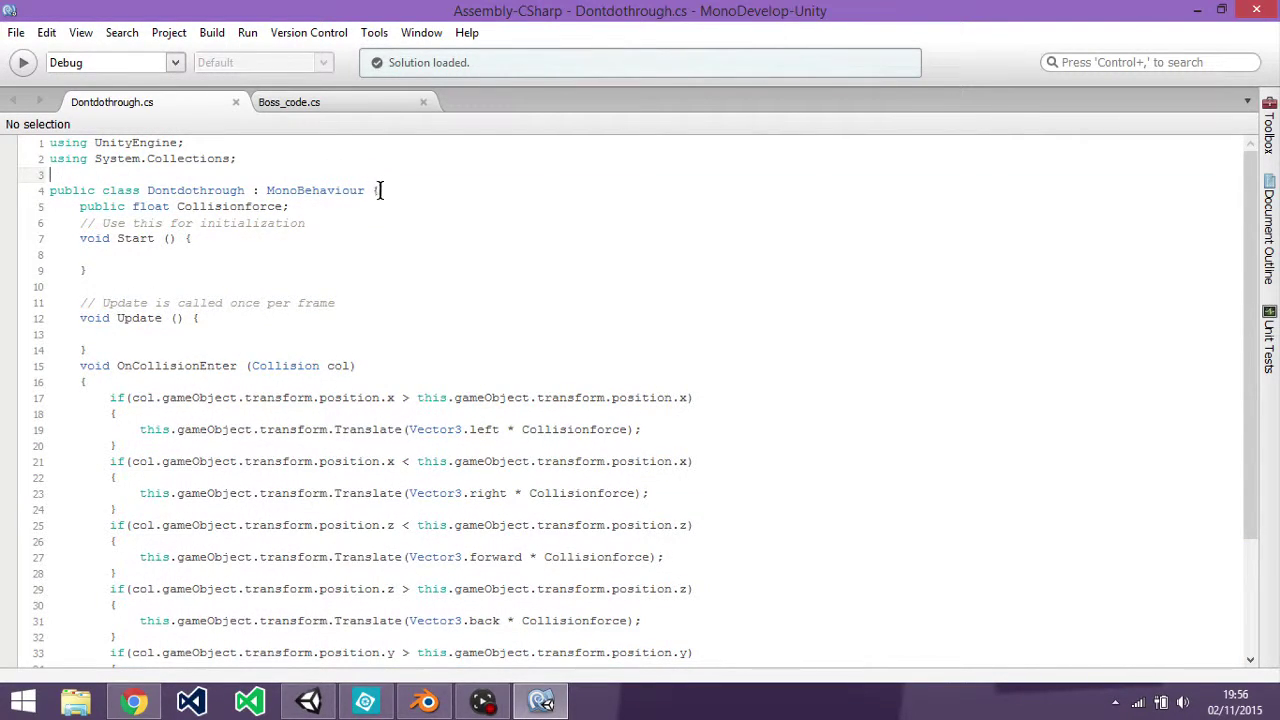
drag(379, 190, 49, 143)
click(271, 337)
scroll(228, 362, down, 3)
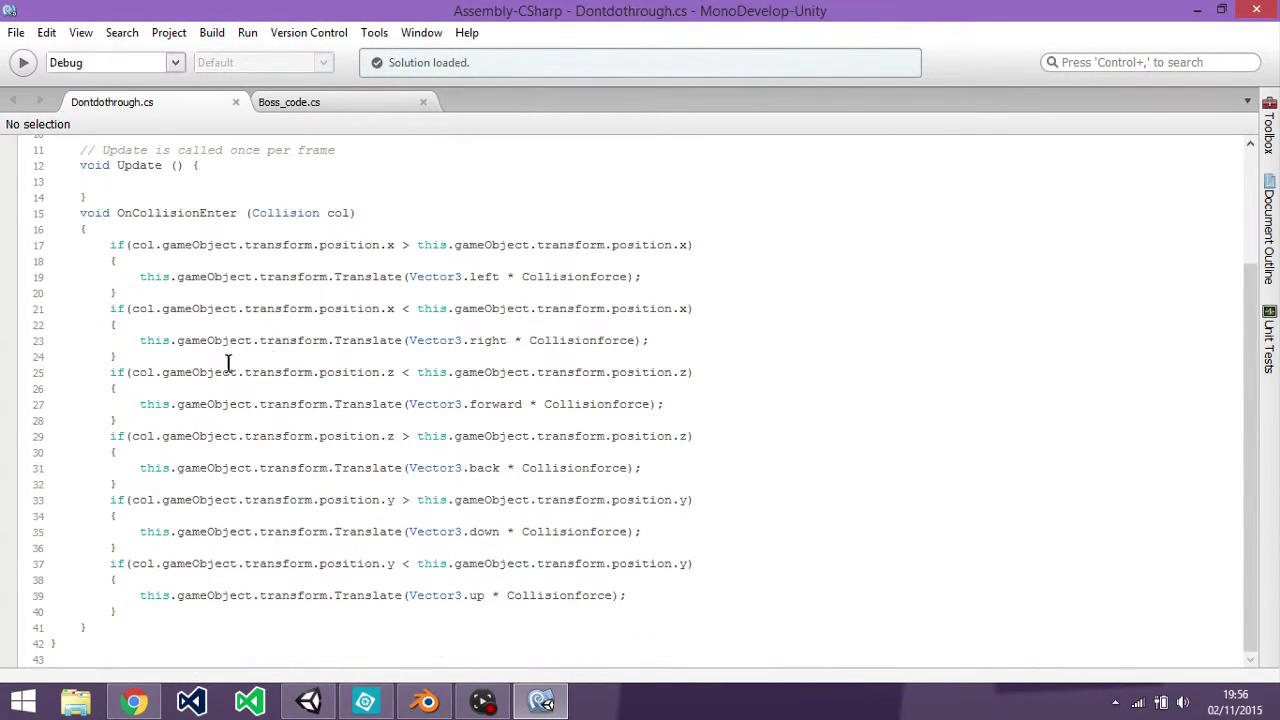
drag(57, 648, 38, 640)
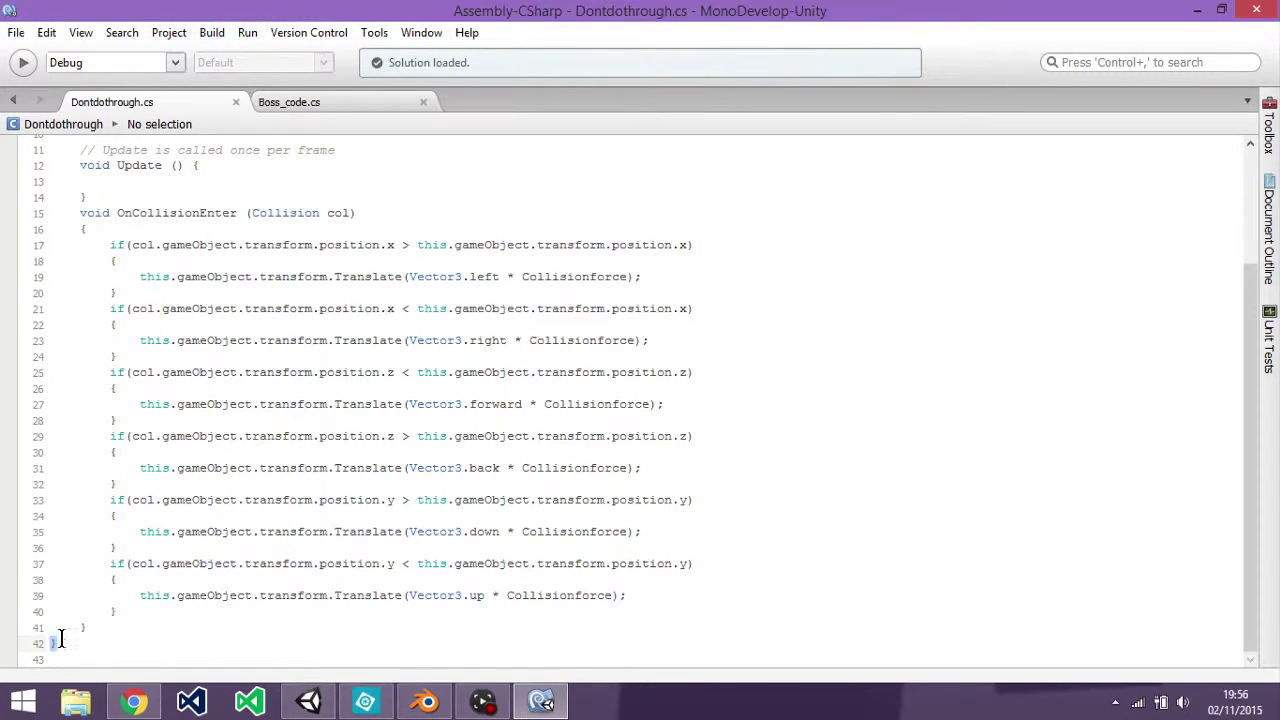
scroll(60, 635, up, 3)
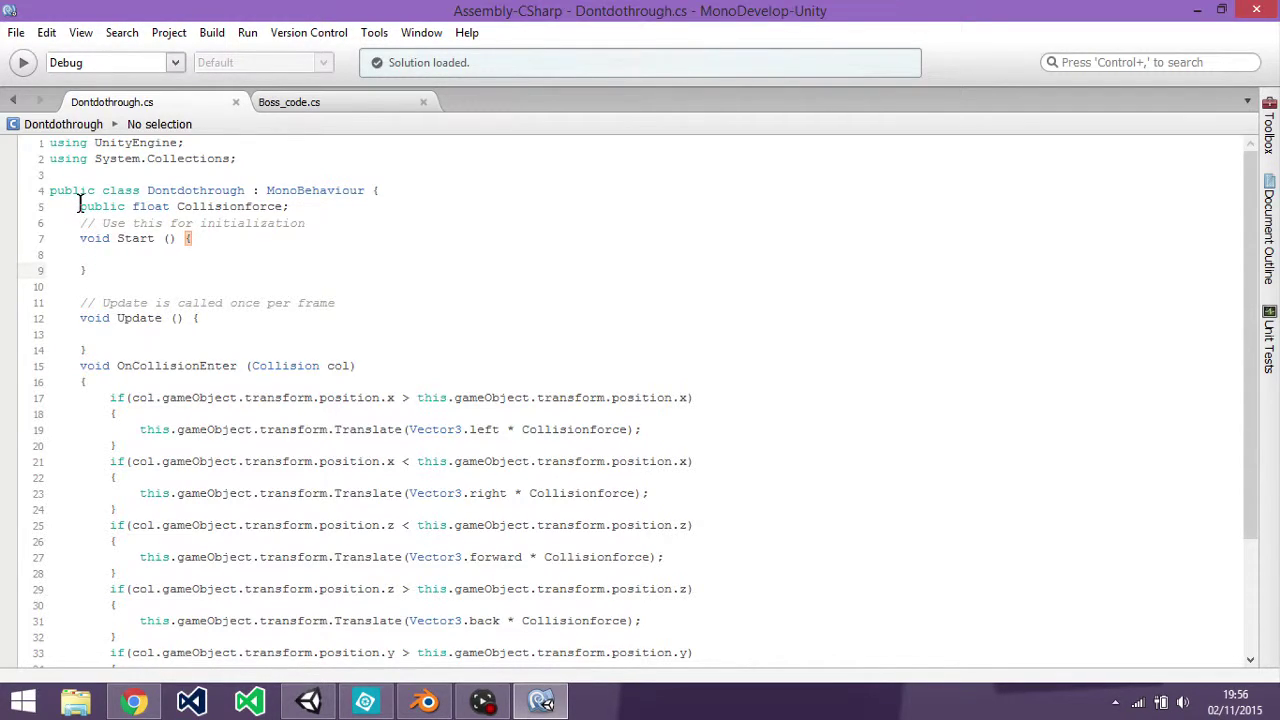
Highlight the code from line 5 to the end, then view the missiles in Unity's Boss1 scene.
drag(79, 206, 184, 634)
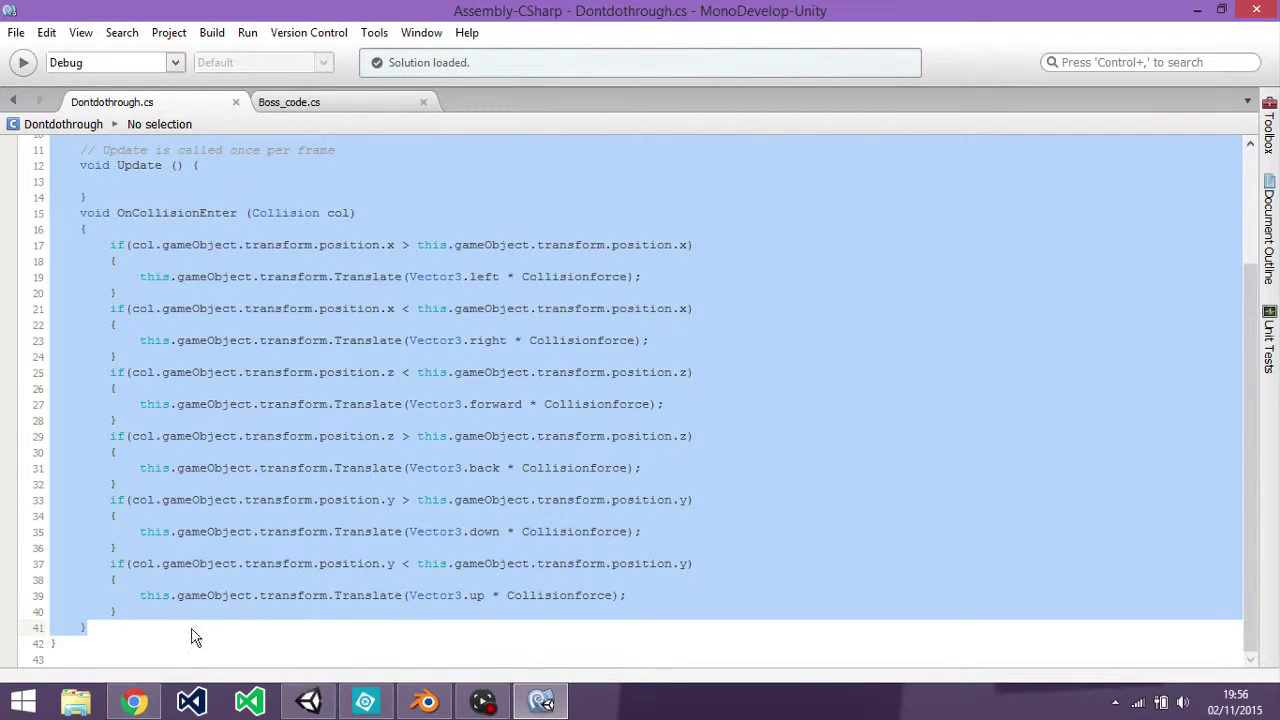
scroll(51, 420, up, 3)
scroll(55, 415, down, 3)
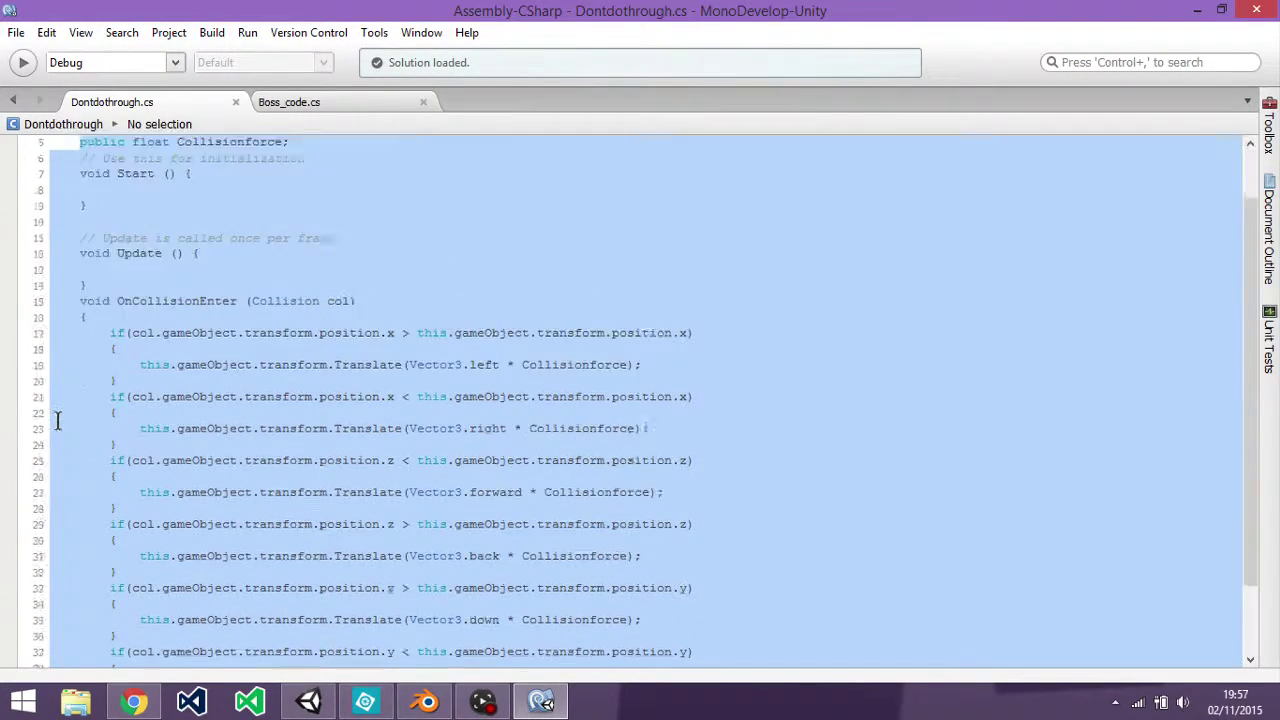
scroll(94, 277, up, 4)
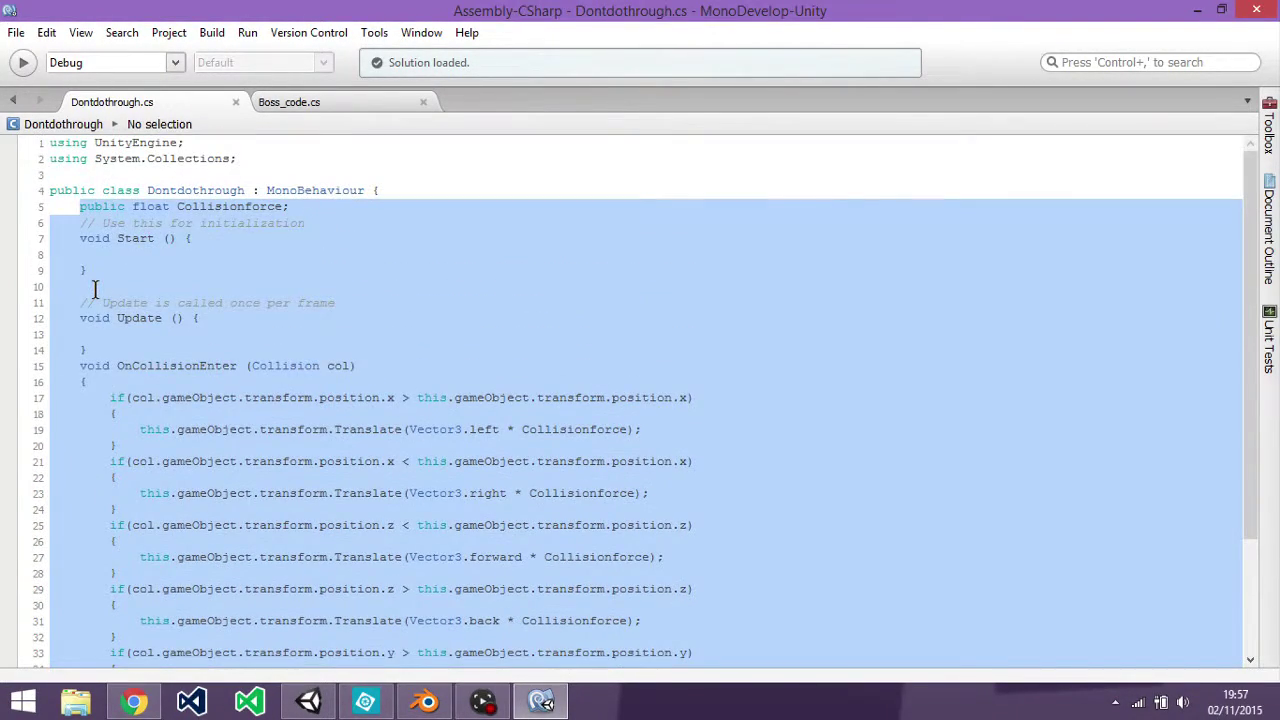
click(206, 190)
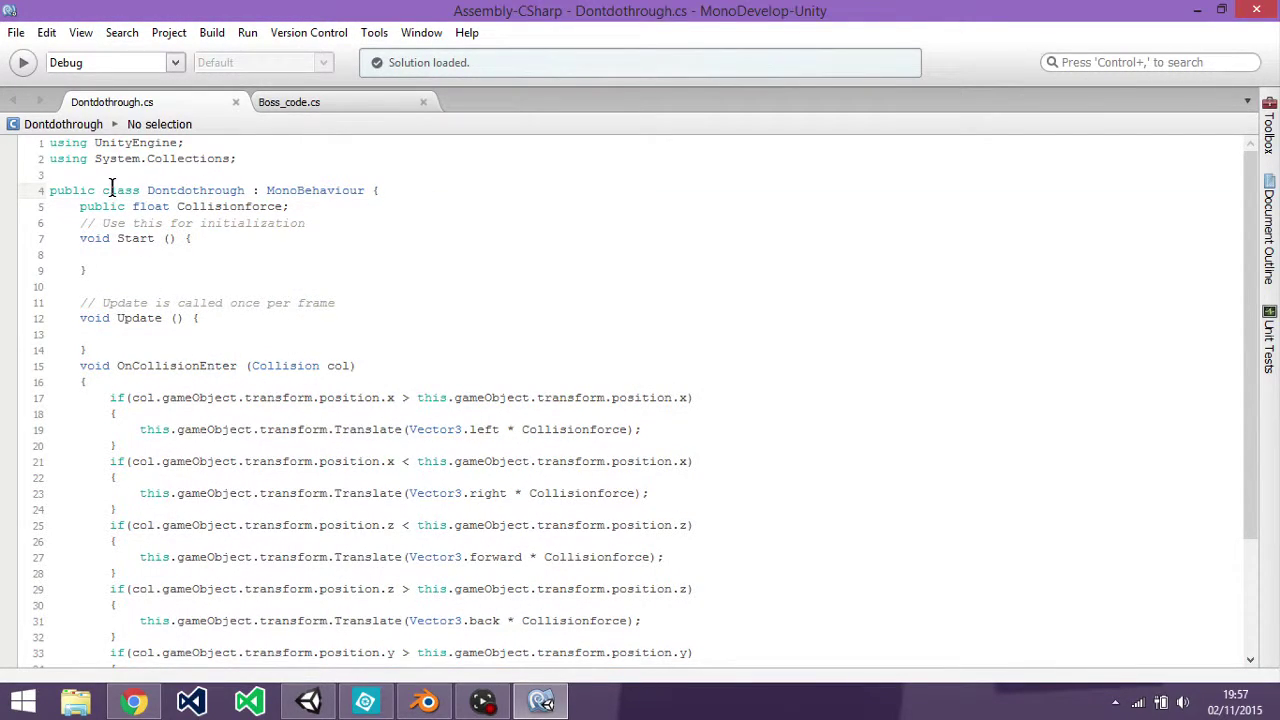
mouse_move(112, 190)
drag(70, 206, 120, 627)
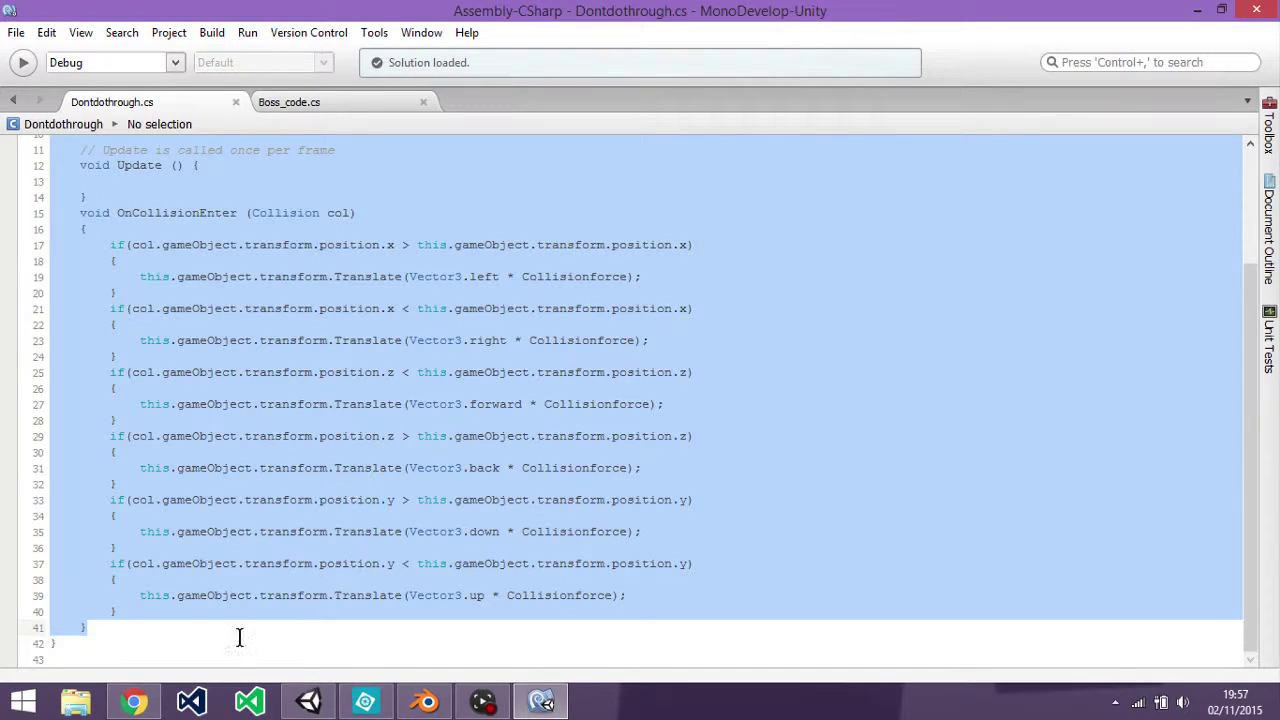
click(290, 708)
alt+drag(739, 245, 903, 432)
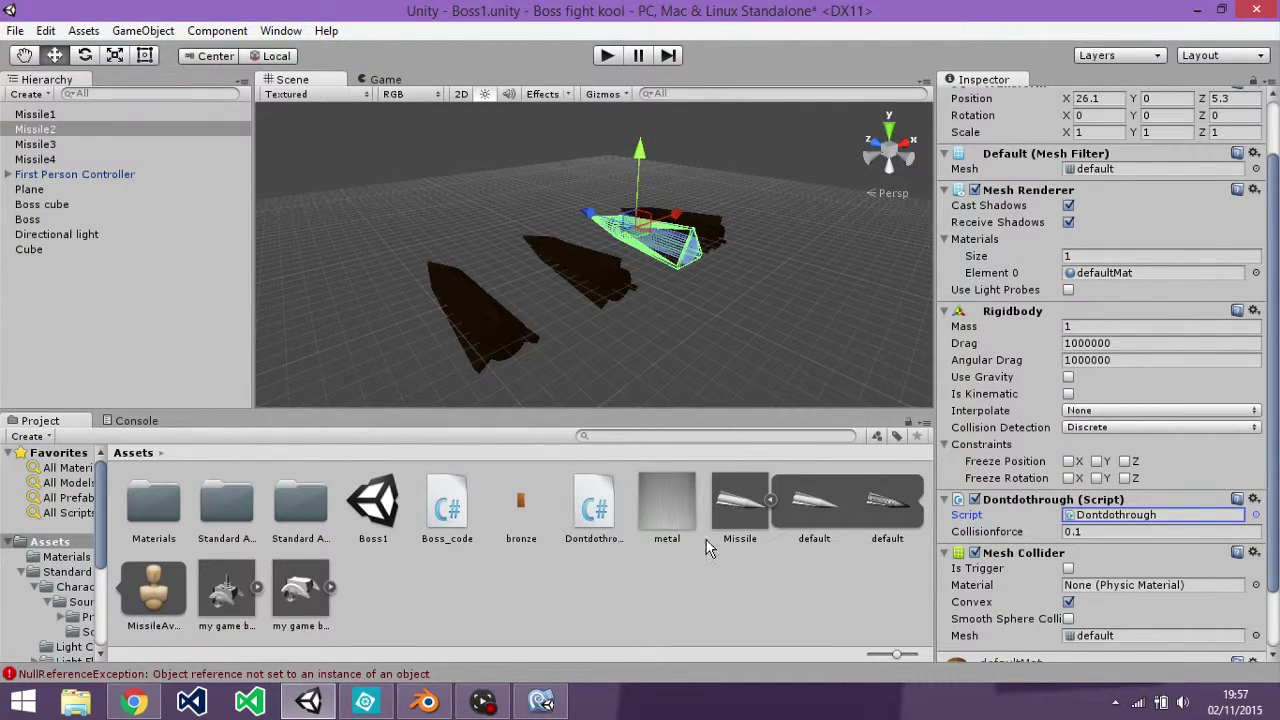
alt+drag(585, 267, 594, 243)
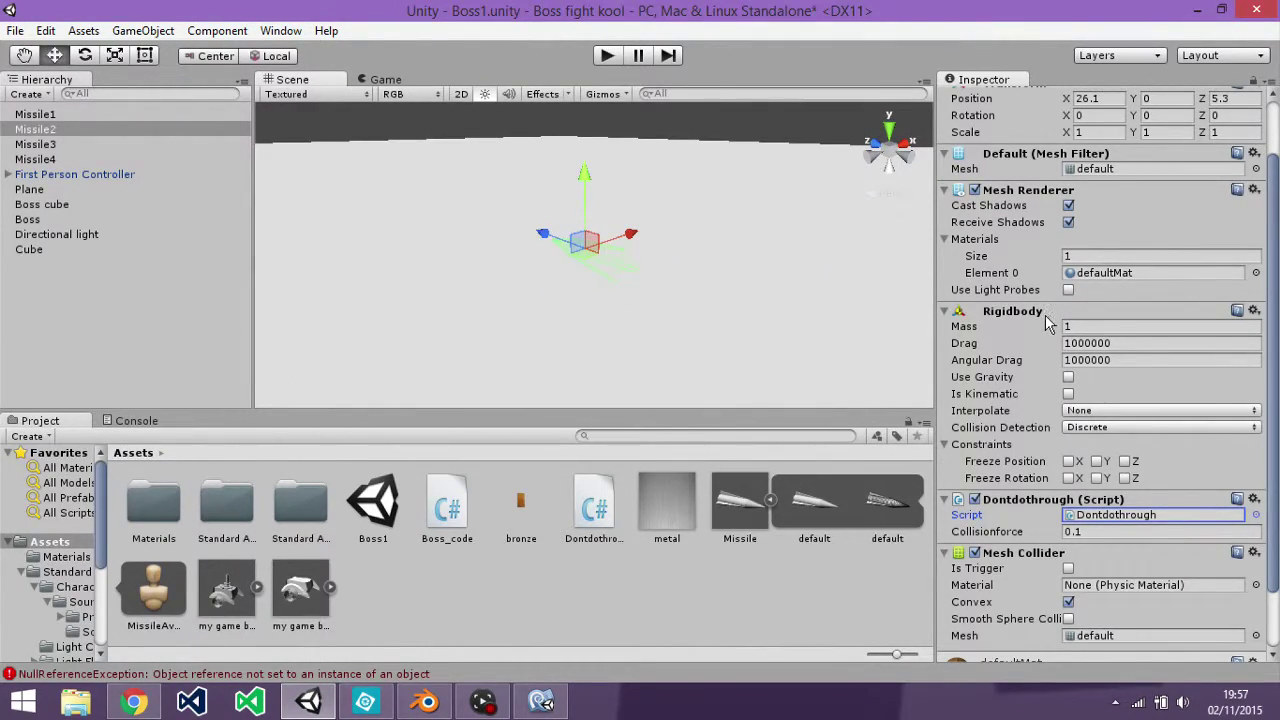
scroll(1012, 550, down, 3)
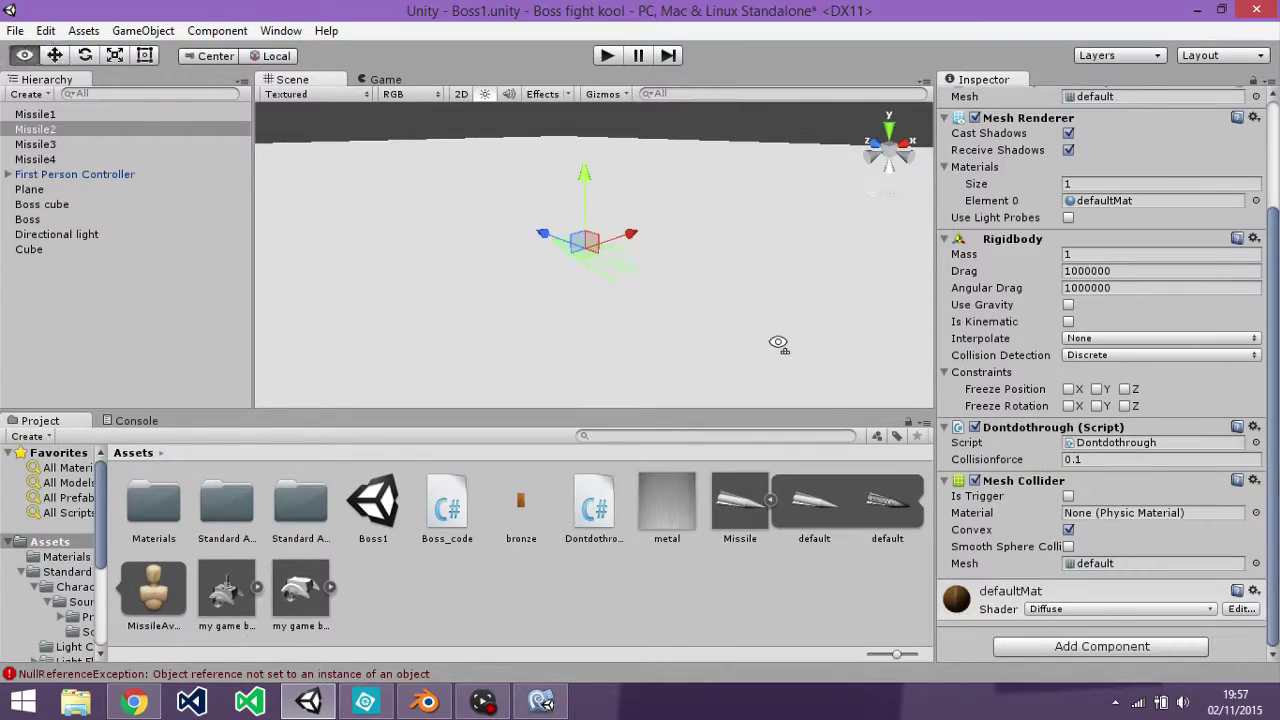
alt+drag(777, 346, 585, 290)
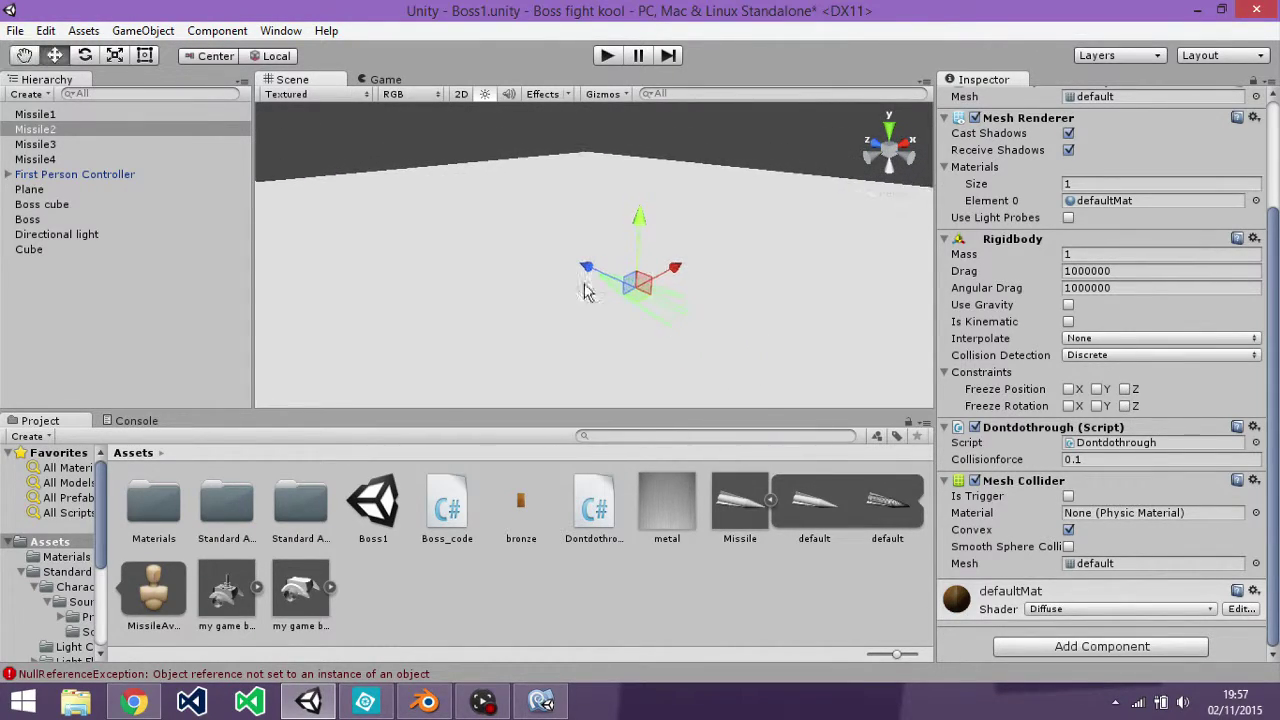
key(f)
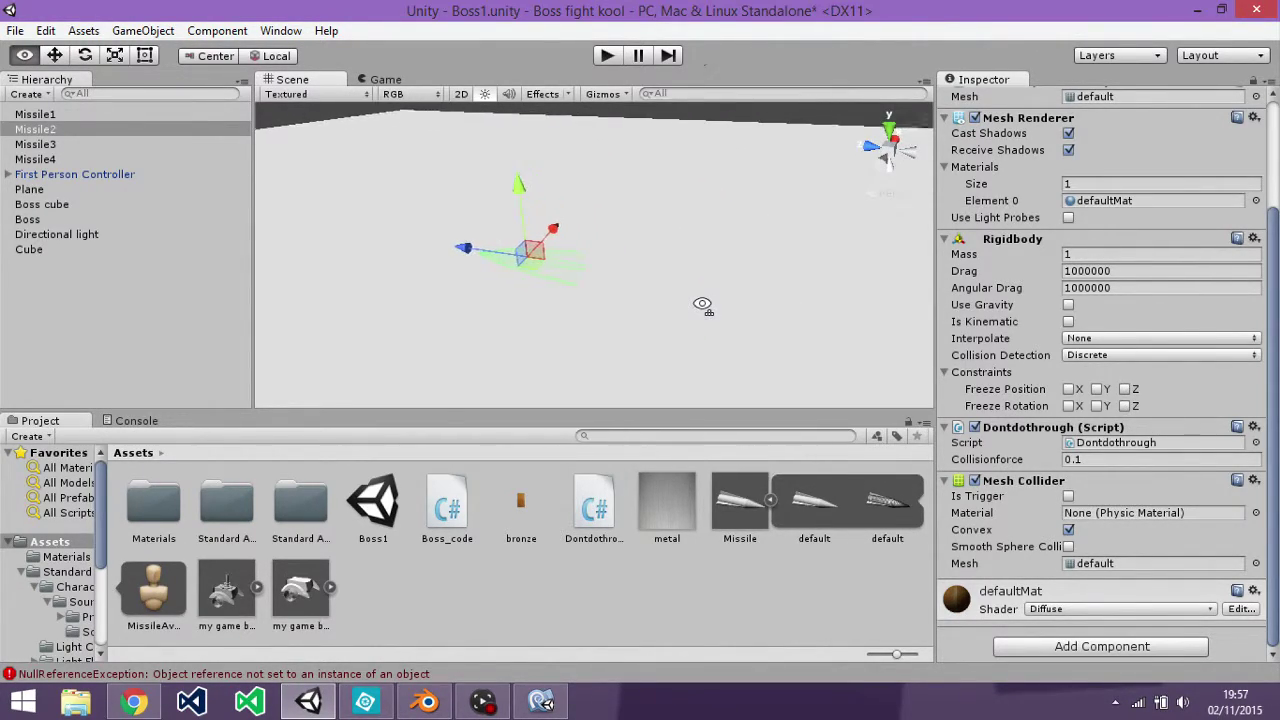